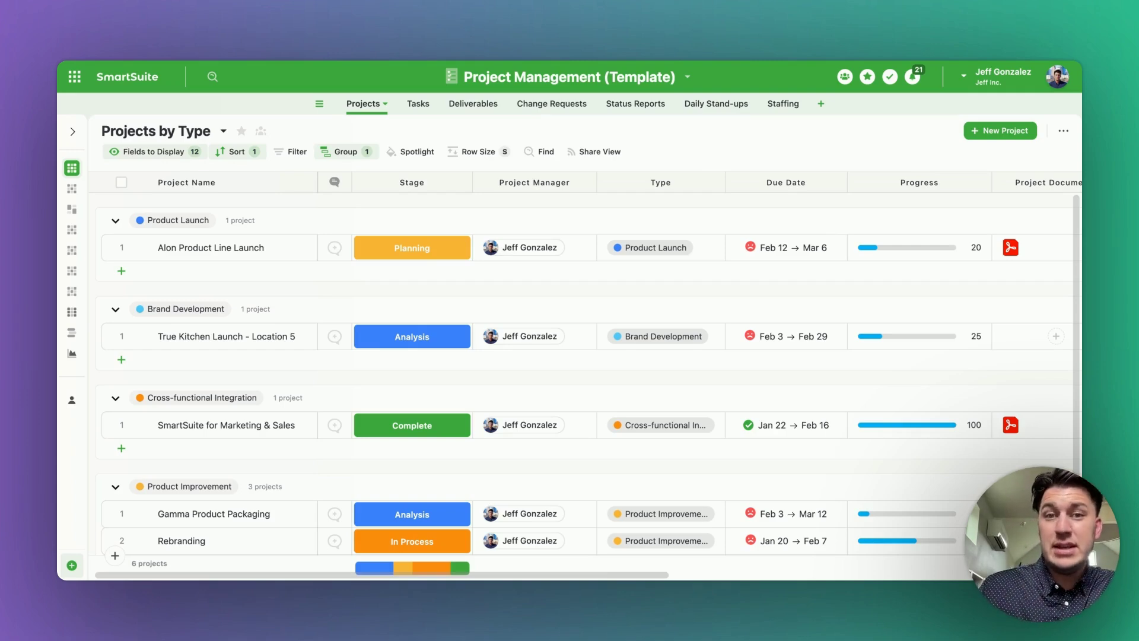
Step: Check the Stage field's status options, then close its settings without changes
click(418, 181)
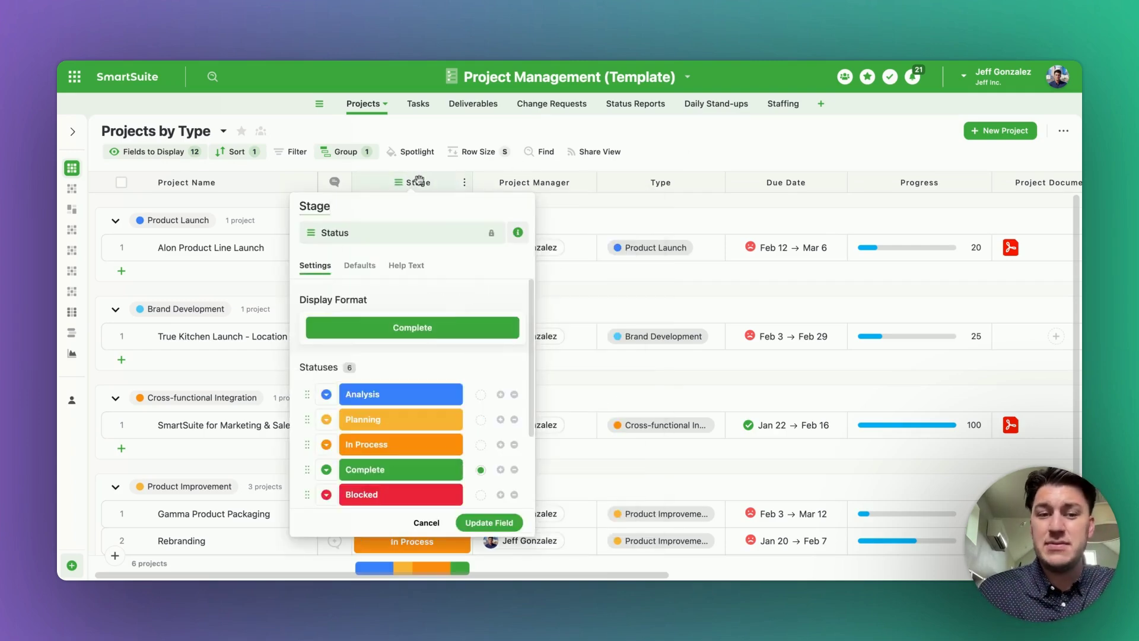
click(728, 157)
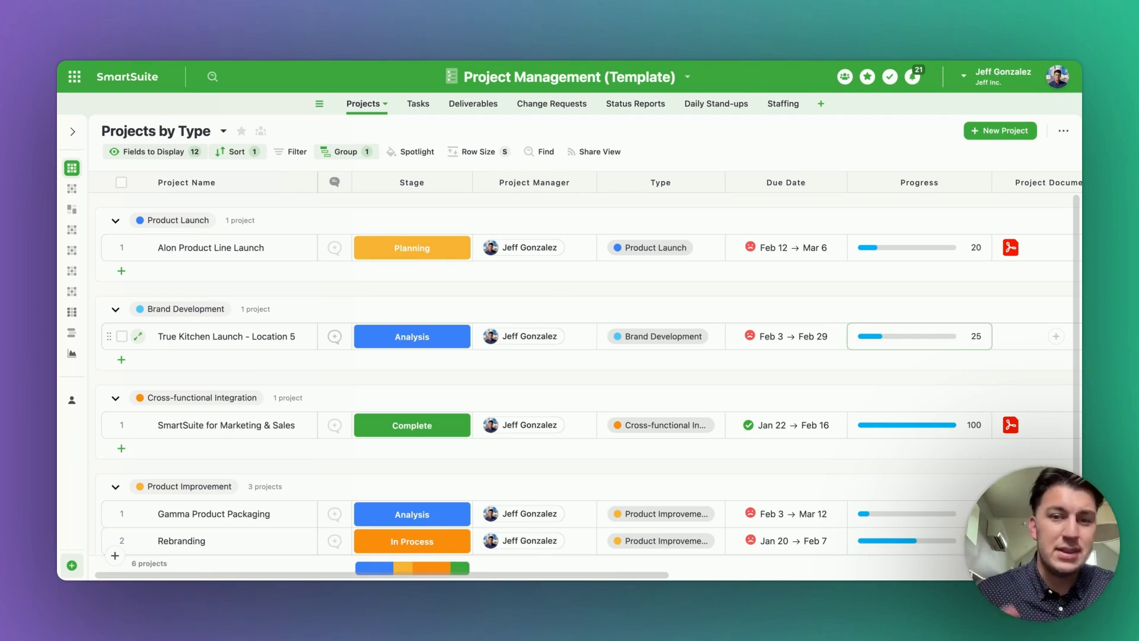
Step: Open the Projects table's Project Plan template in Document Designer and scroll through its layout
click(385, 104)
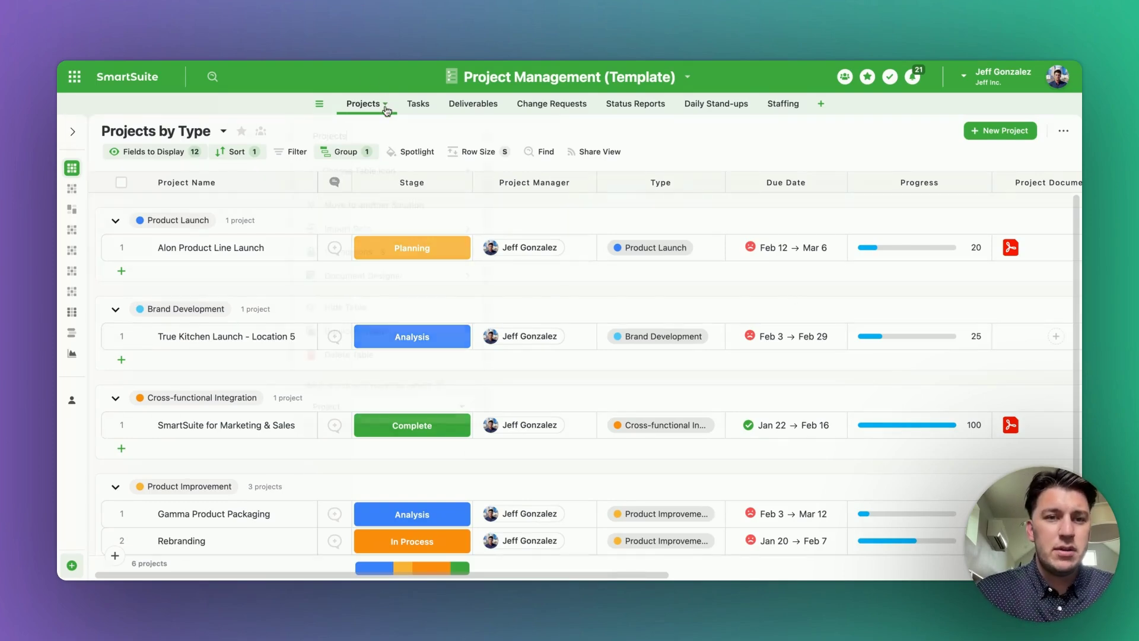
mouse_move(389, 272)
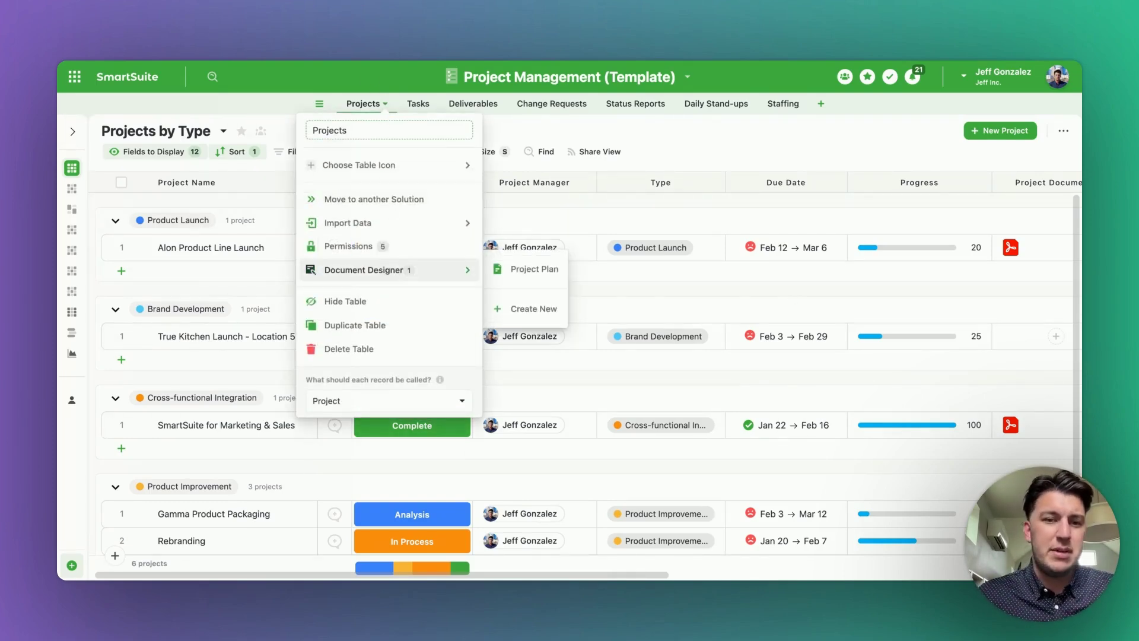
click(522, 270)
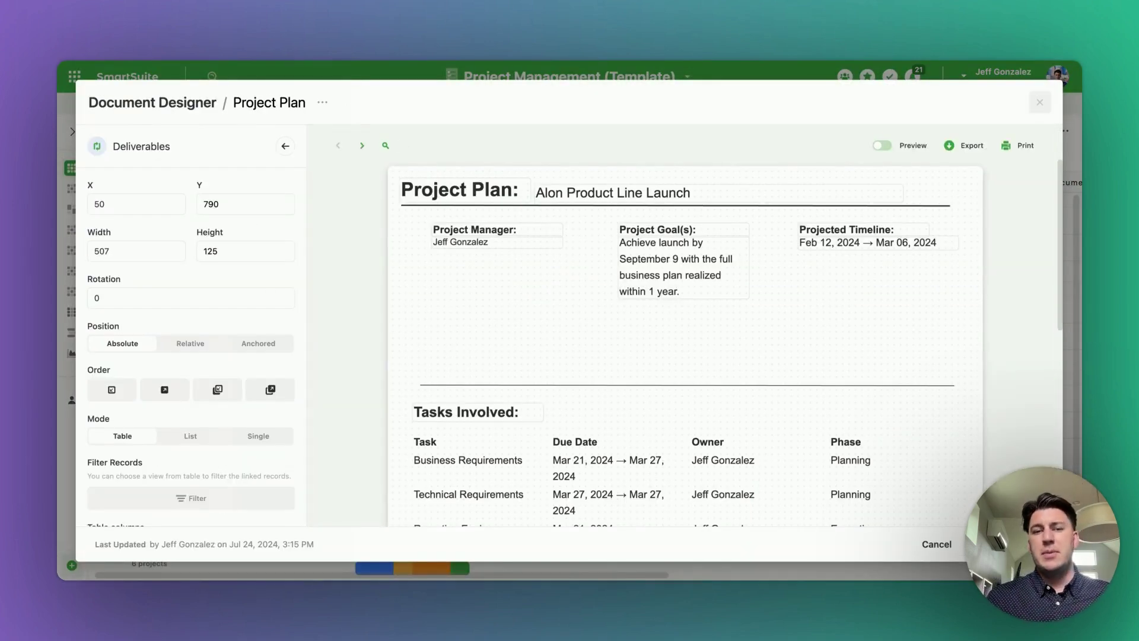
click(489, 191)
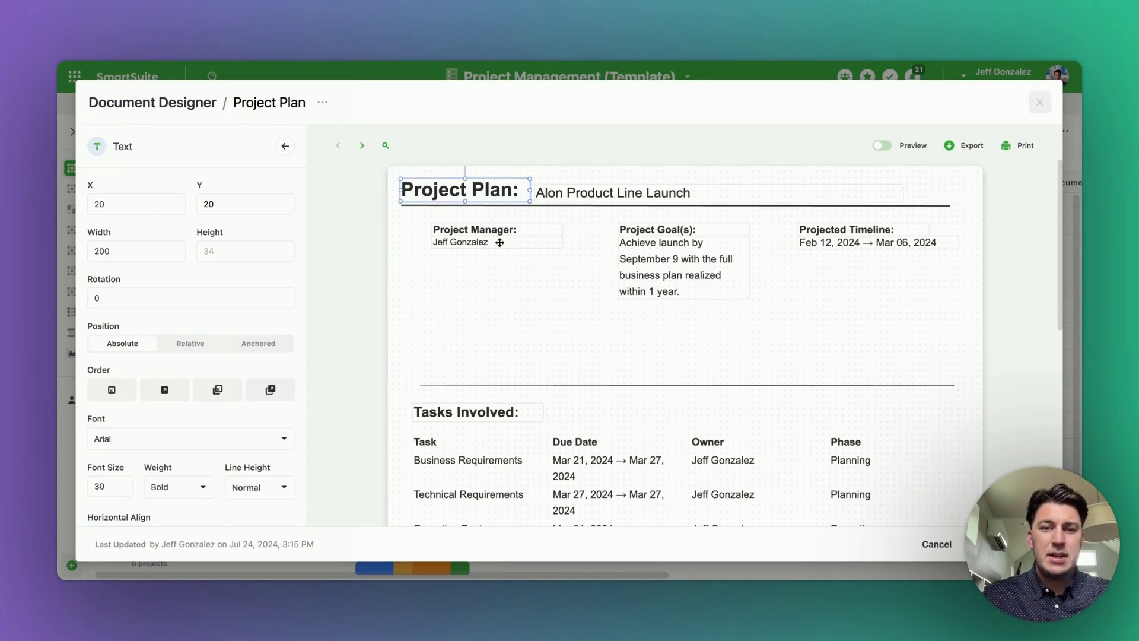
scroll(130, 430, down, 4)
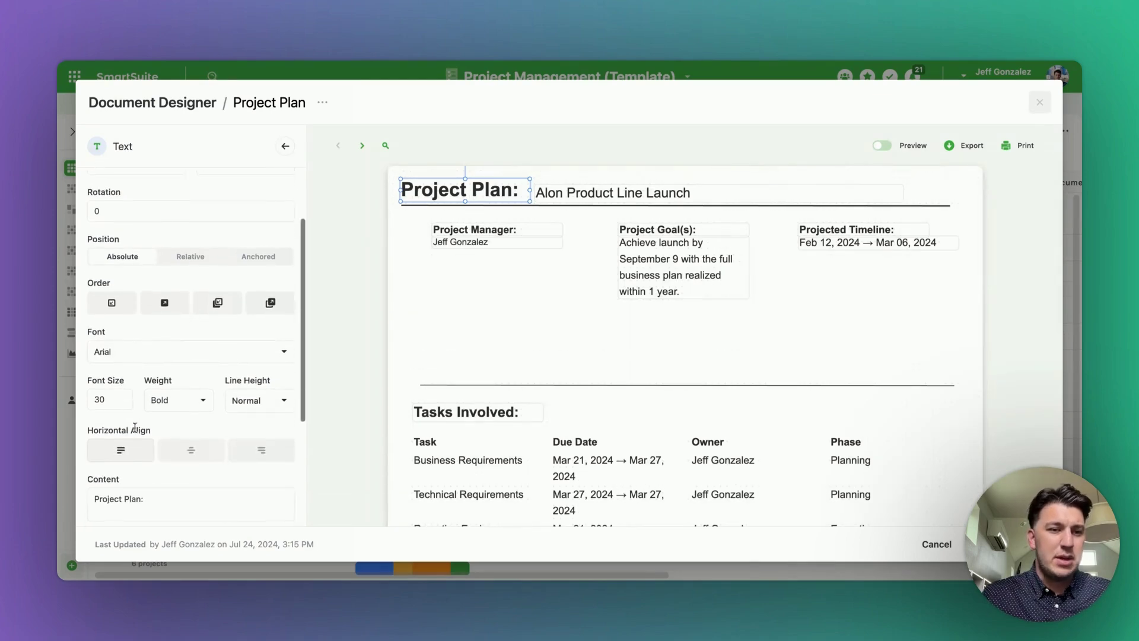
scroll(131, 430, down, 1)
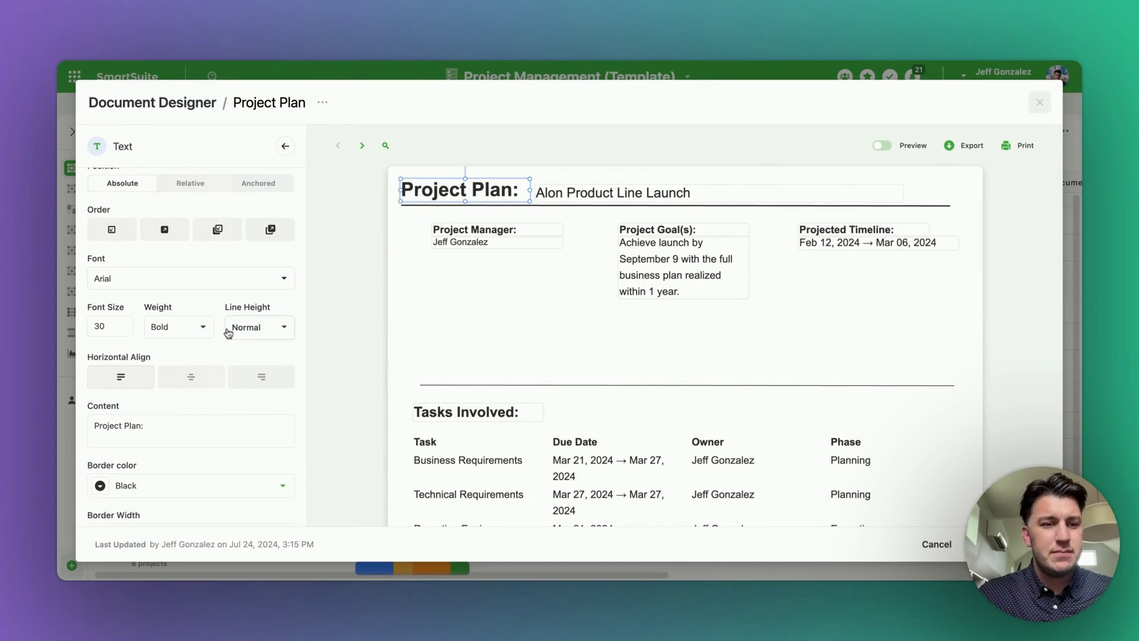
scroll(168, 471, down, 2)
Step: Deselect the heading and locate the Project Name field beside 'Project Plan:' on the template
key(Escape)
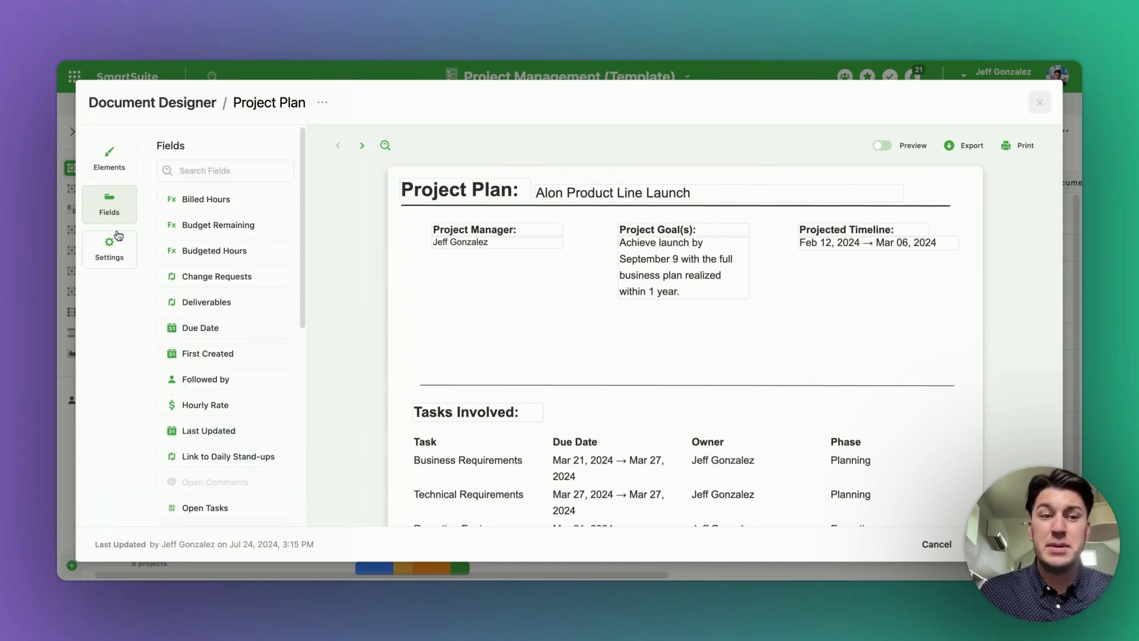
scroll(216, 282, down, 10)
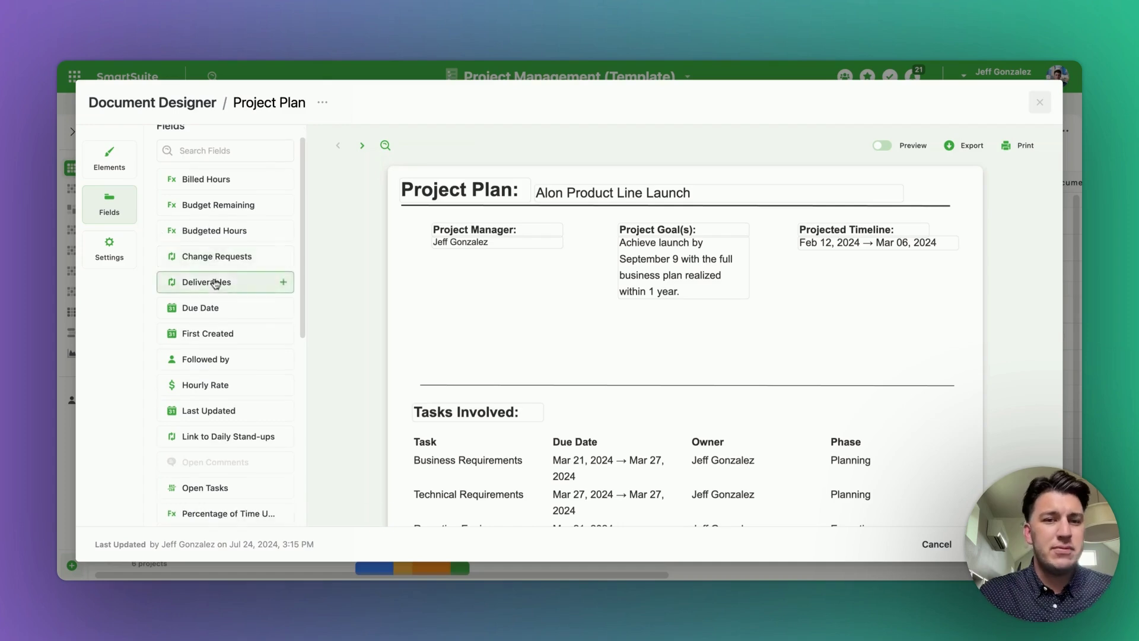
scroll(237, 324, down, 1)
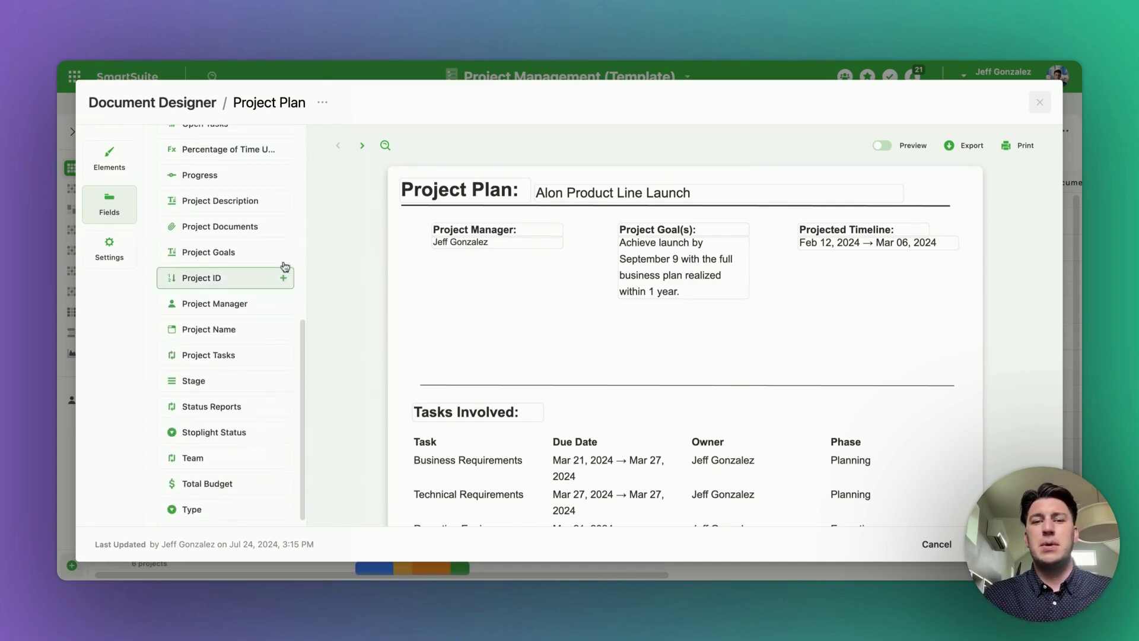
click(221, 330)
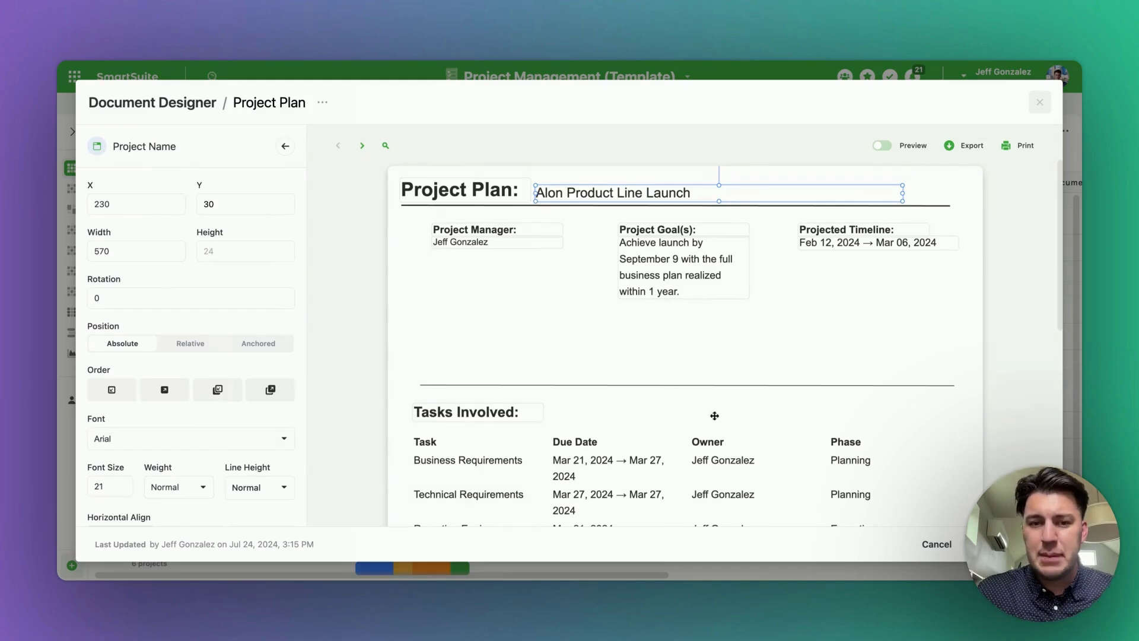
scroll(567, 307, down, 3)
Step: Inspect the Tasks Involved table's Task, Due Date, Owner and Phase columns and addable fields
click(490, 353)
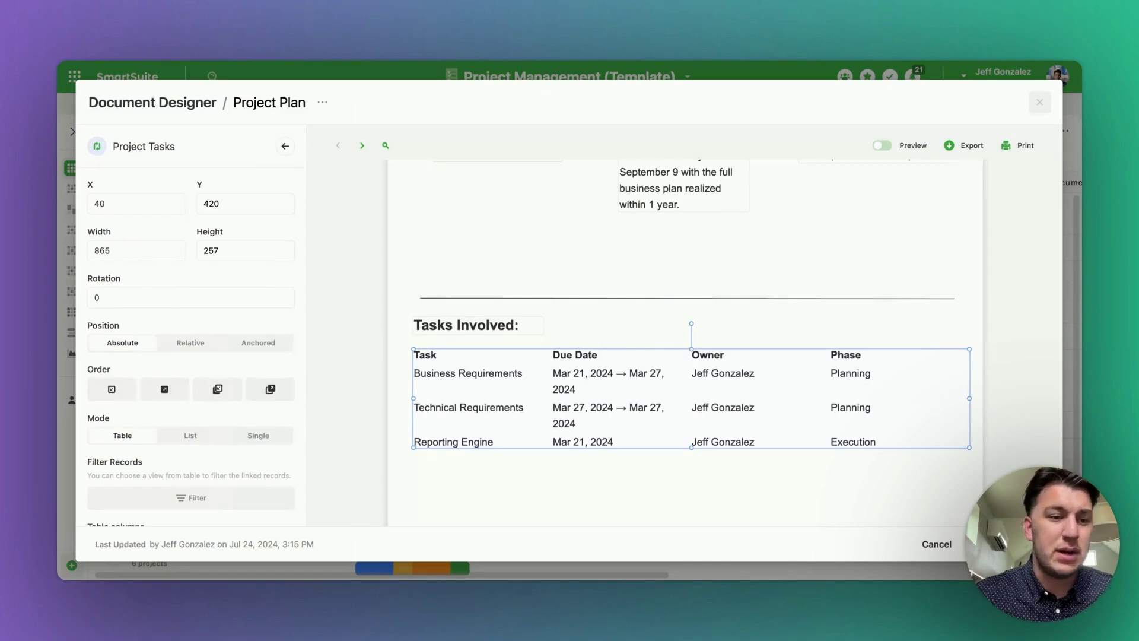
scroll(89, 222, down, 5)
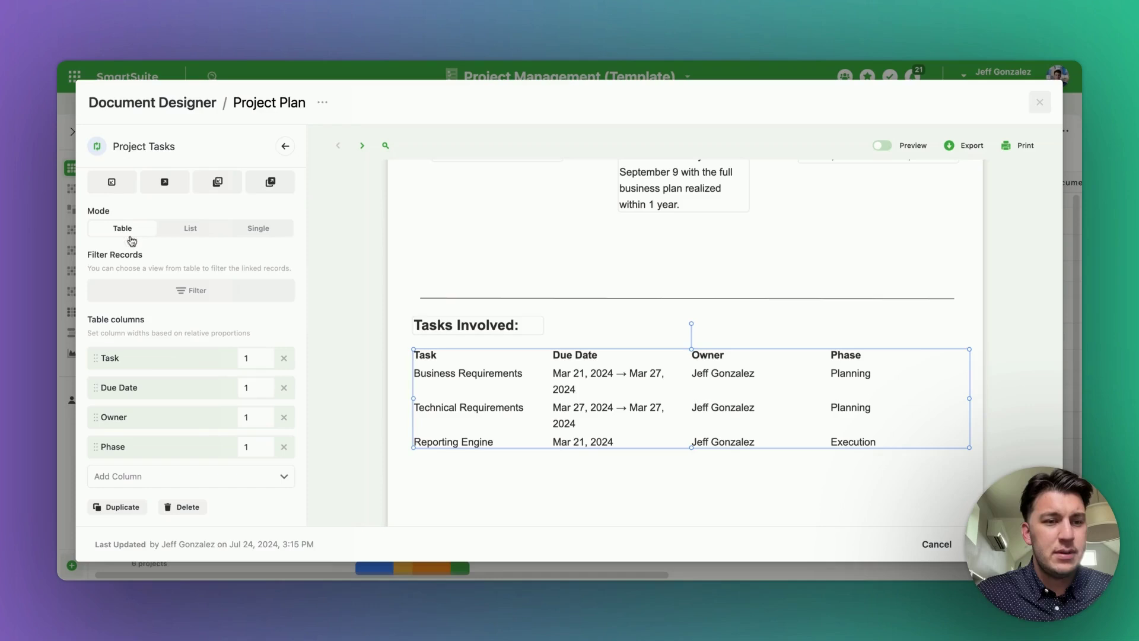
click(154, 476)
click(393, 335)
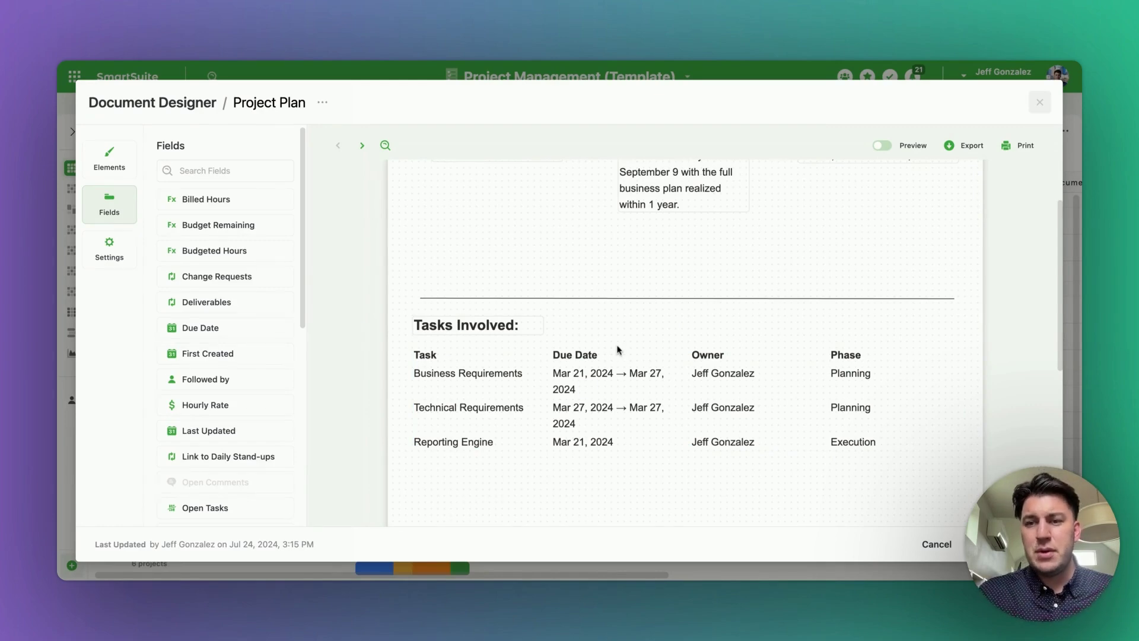
Step: Preview the Project Plan template as a generated document, then close Document Designer
scroll(616, 350, up, 3)
scroll(617, 350, down, 4)
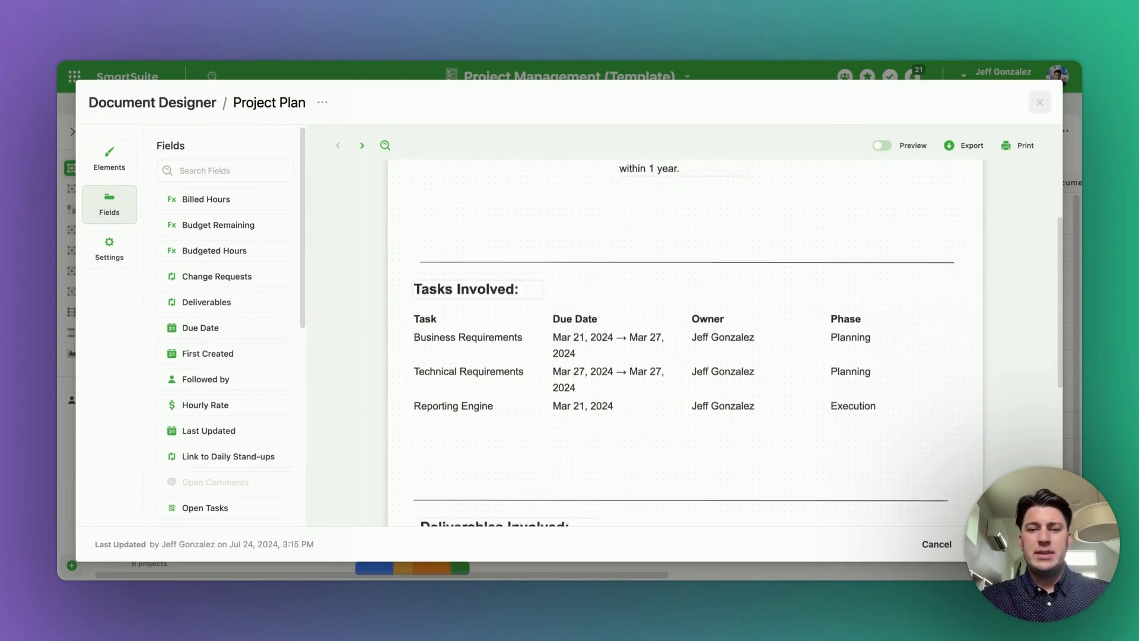
scroll(676, 371, down, 5)
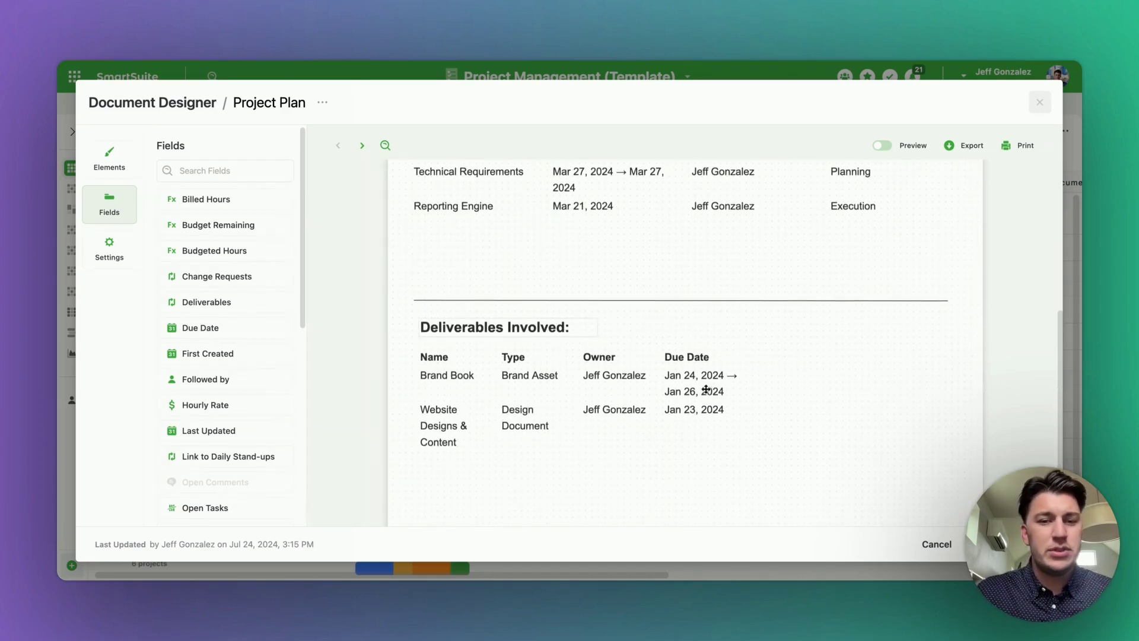
scroll(705, 388, up, 3)
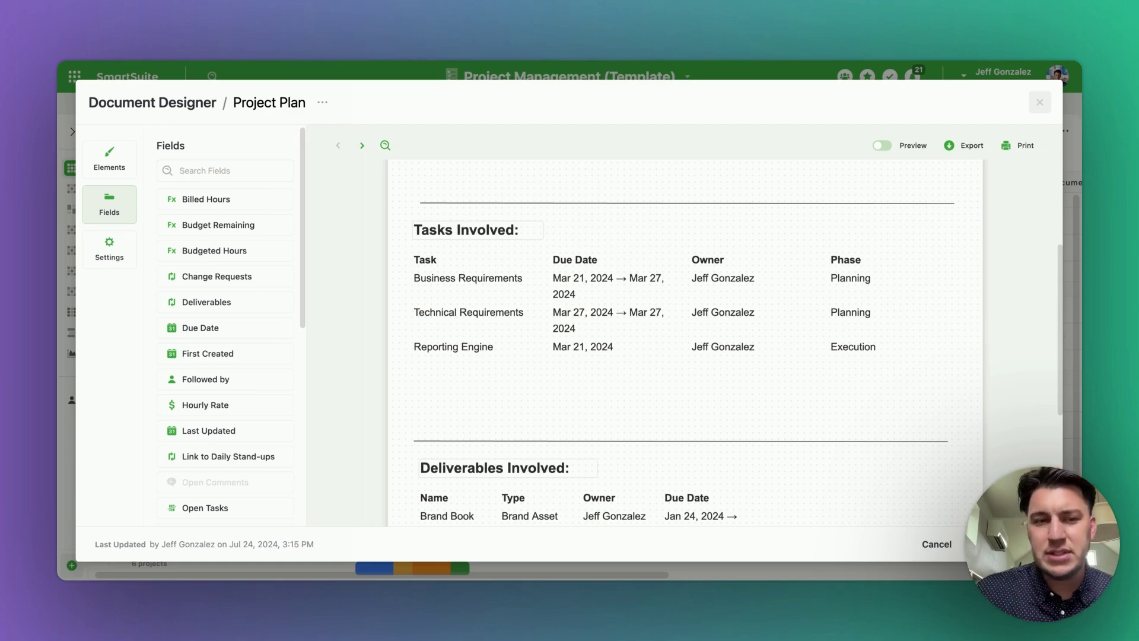
click(882, 145)
scroll(767, 249, down, 5)
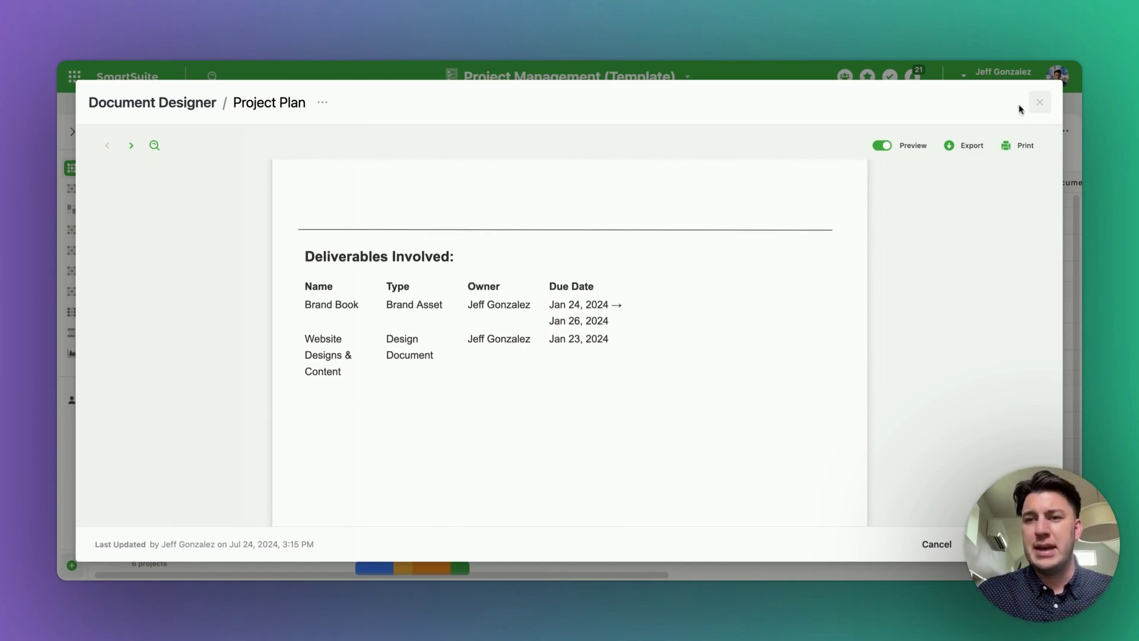
click(1039, 103)
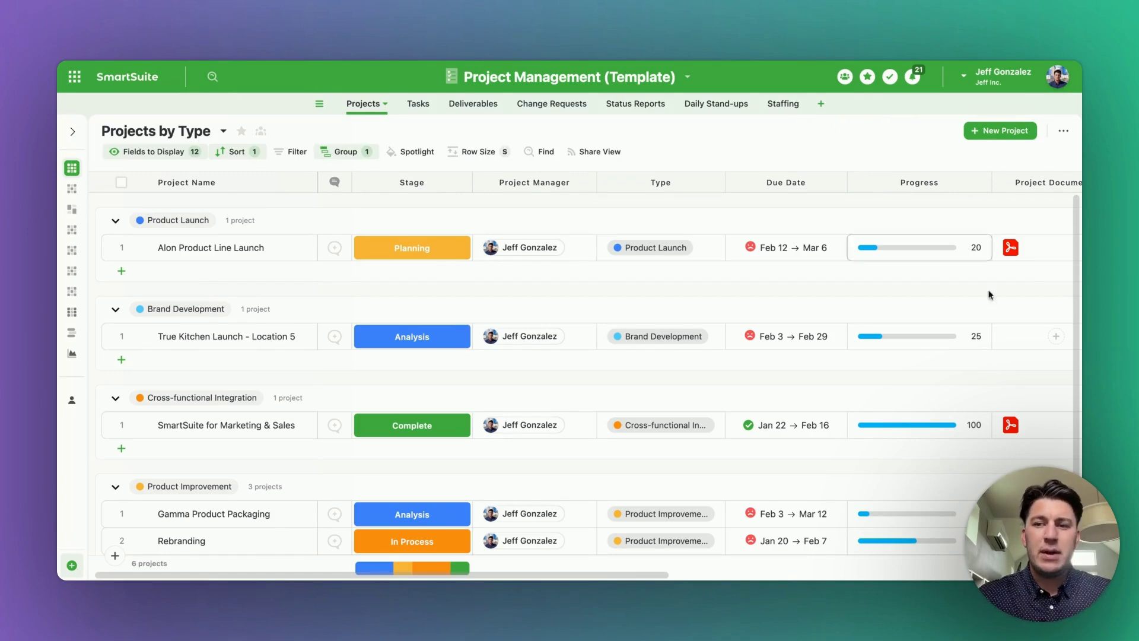
Step: Set True Kitchen Launch - Location 5's Stage to Planning and check its Project Documents cell
scroll(1025, 339, right, 1)
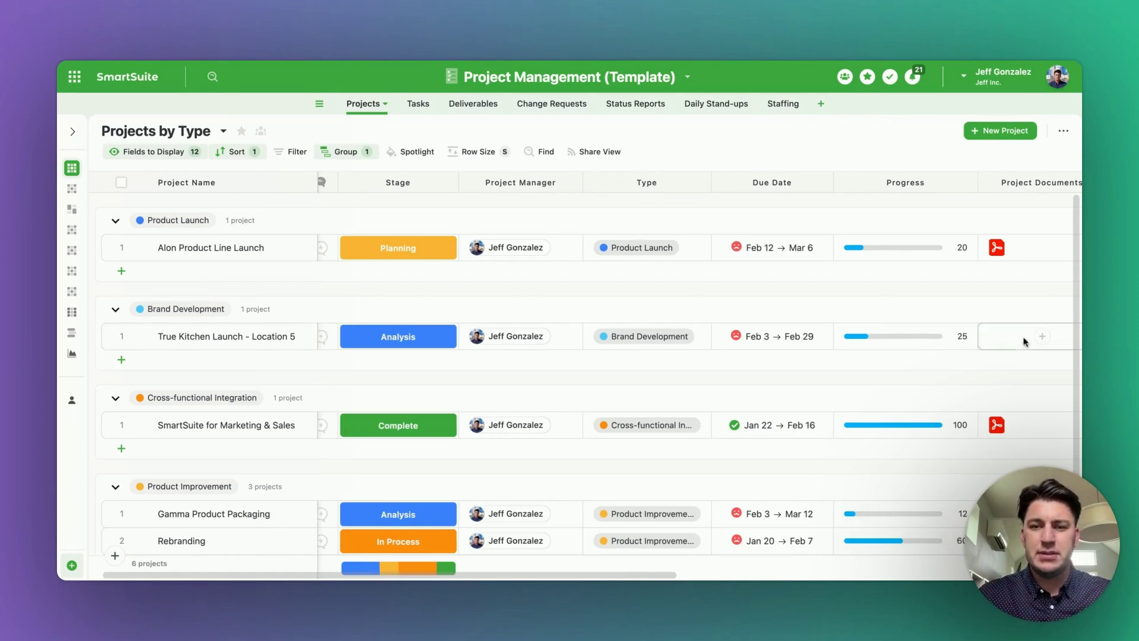
click(452, 337)
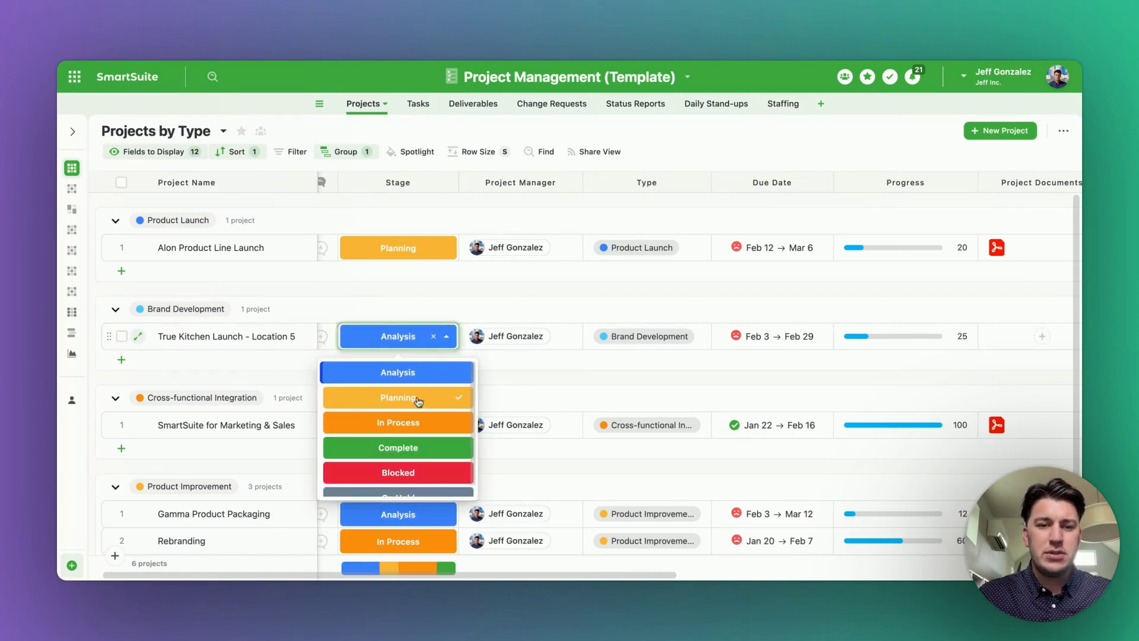
click(418, 400)
mouse_move(656, 360)
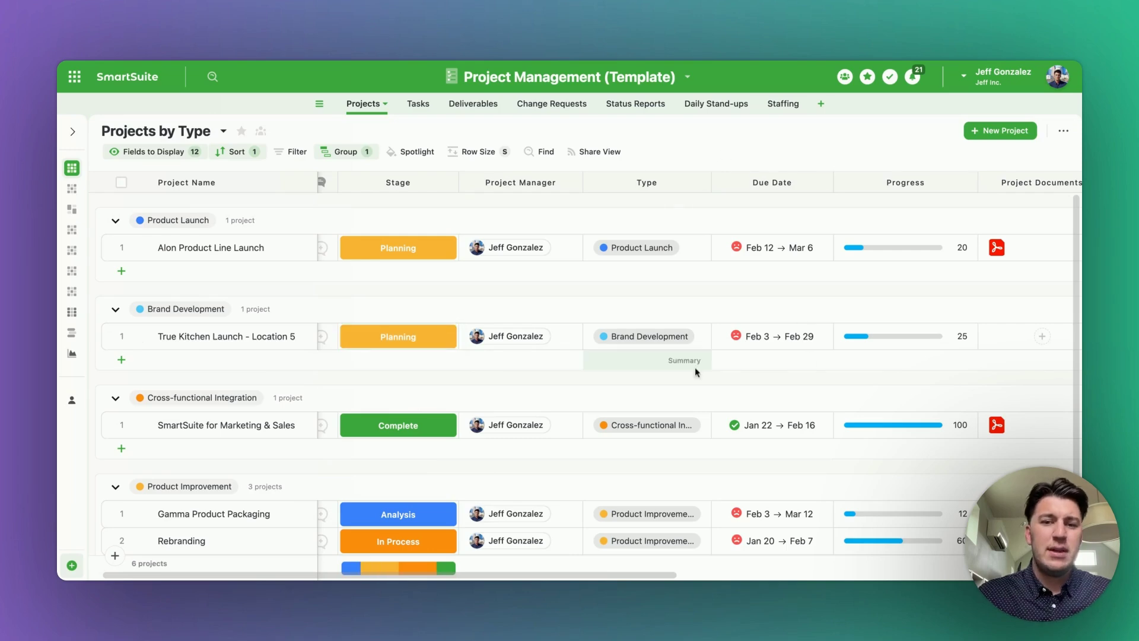
scroll(657, 360, right, 5)
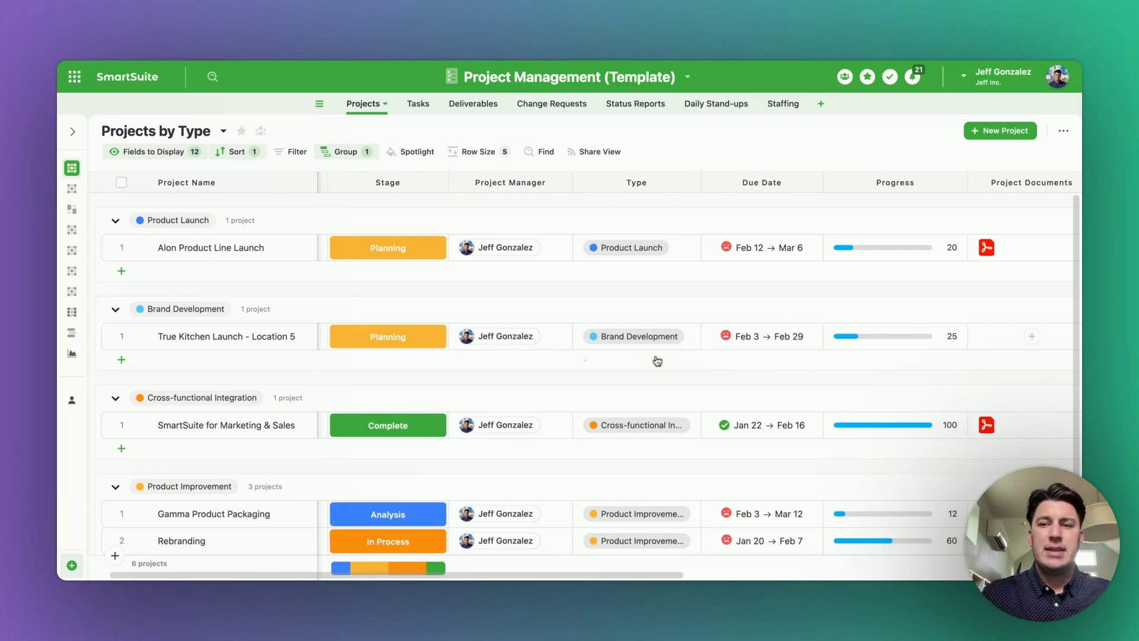
mouse_move(838, 367)
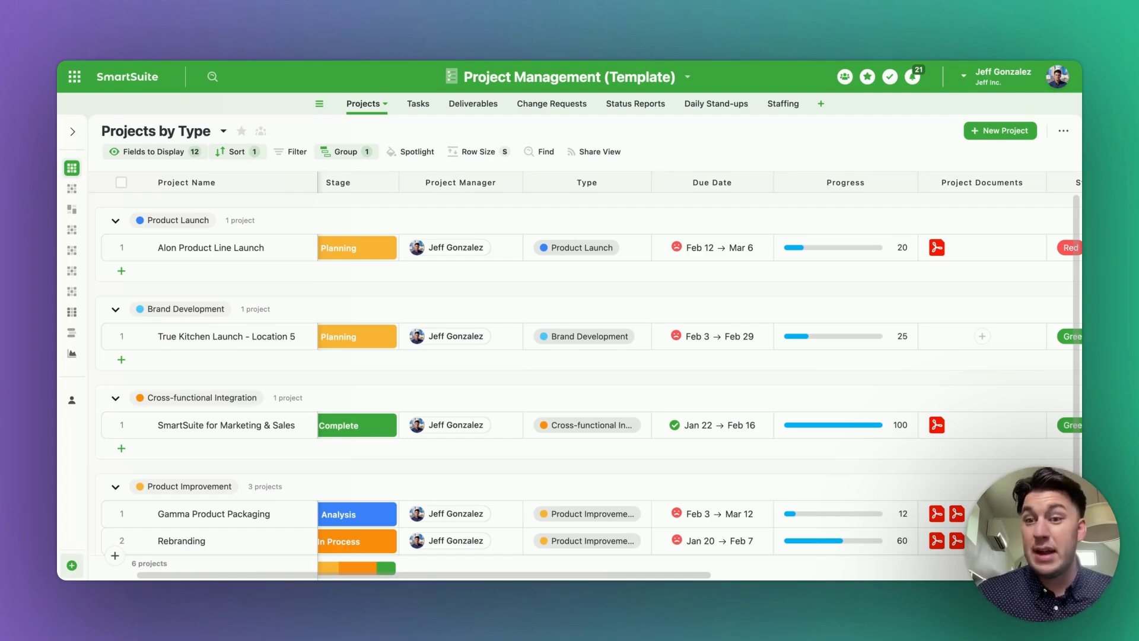
click(934, 343)
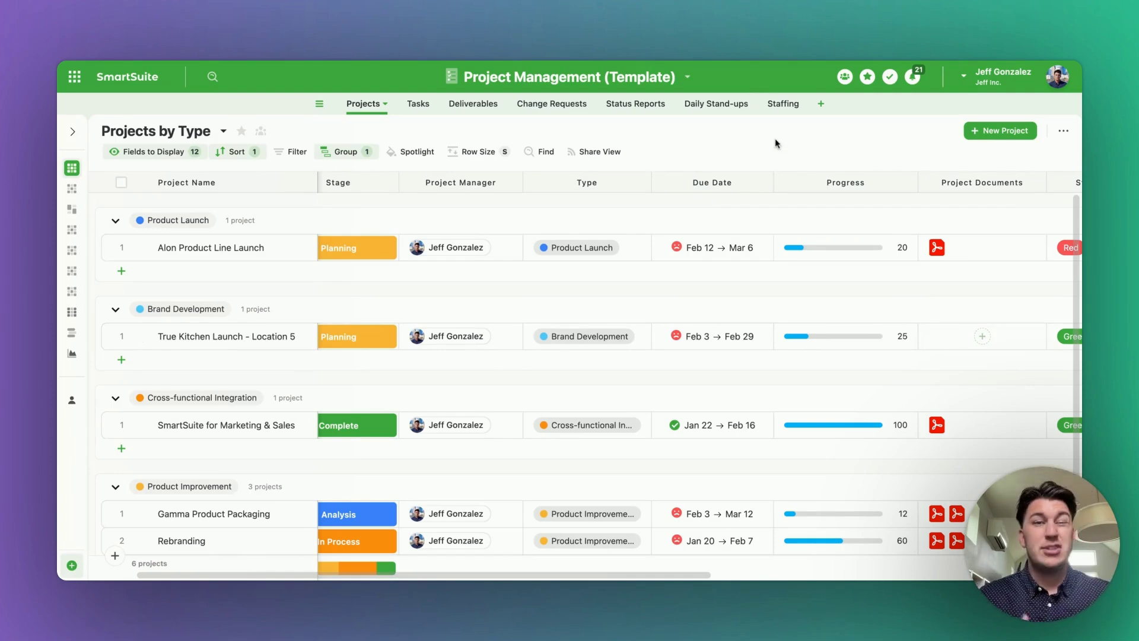
Step: Open the 'Planning' -> Project Plan Insert automation from the solution's Automations and browse available actions
click(632, 77)
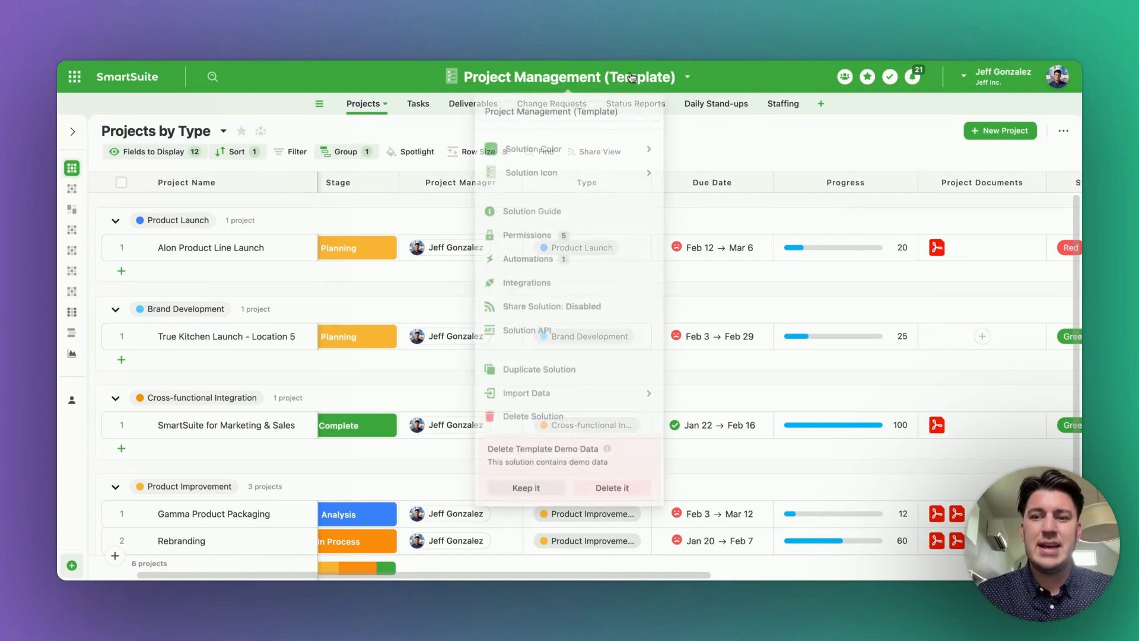
click(550, 260)
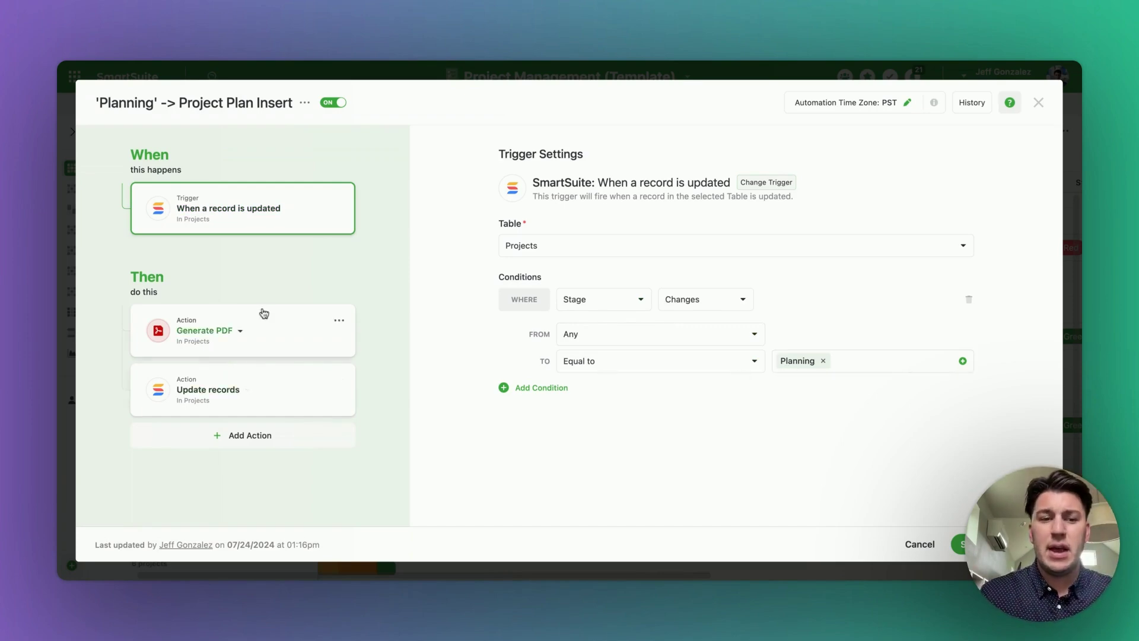
click(248, 434)
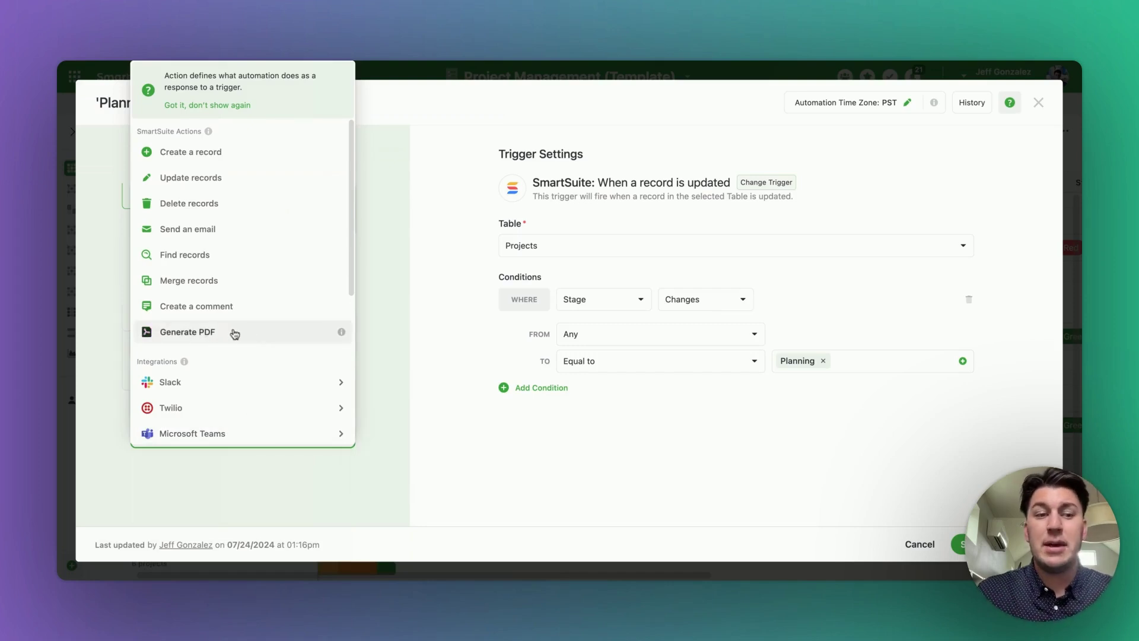
key(Escape)
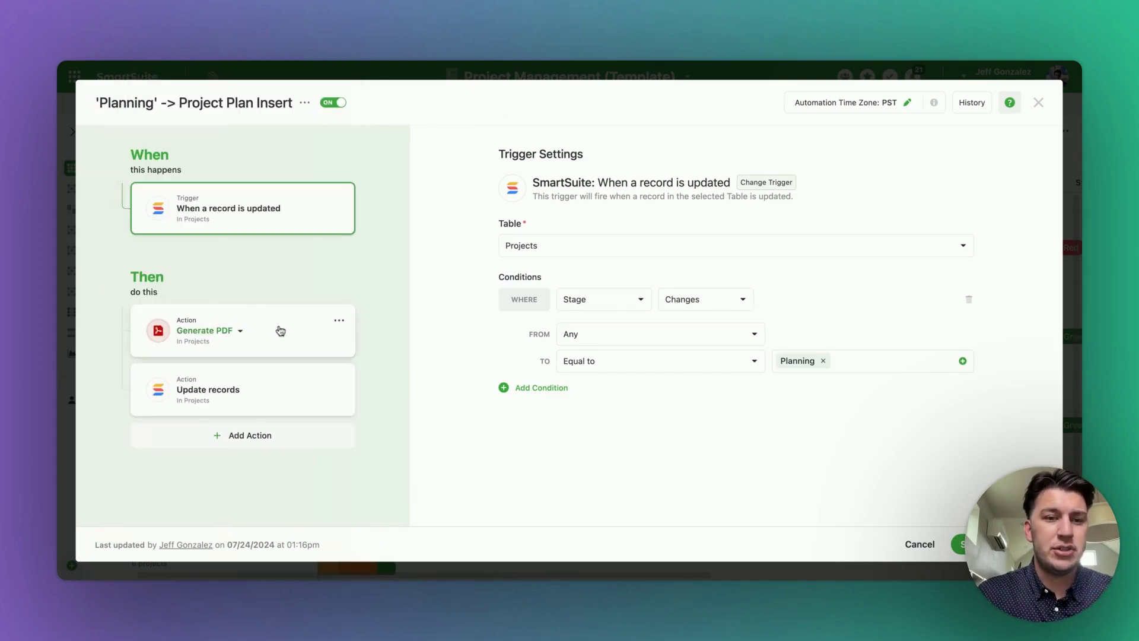
Step: Keep Project Plan as the Generate PDF step's template
click(342, 345)
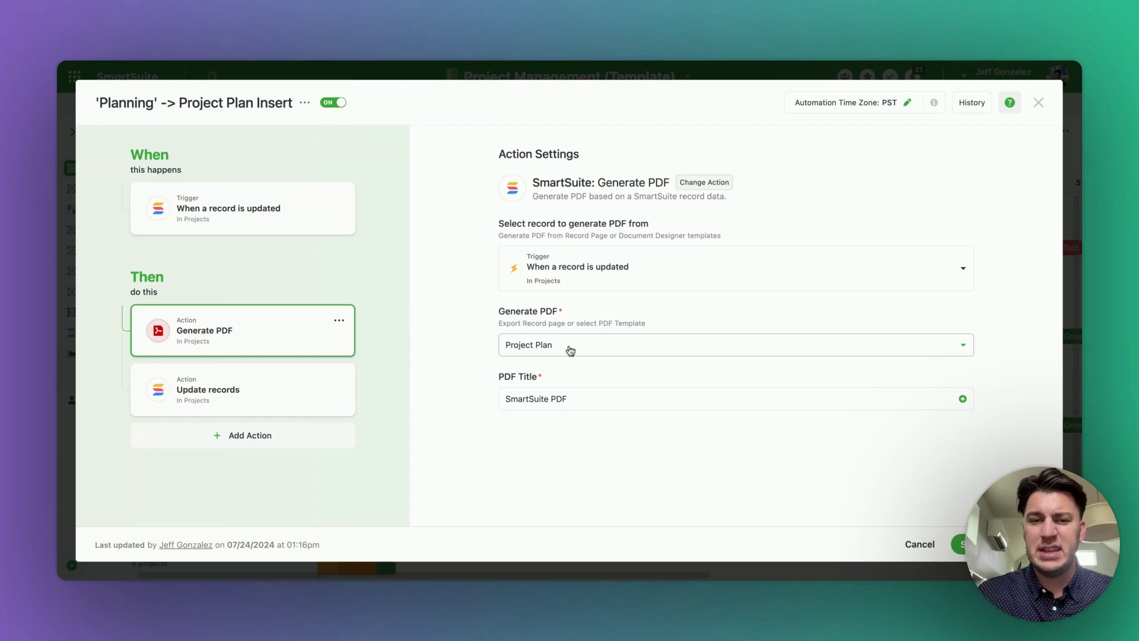
click(533, 356)
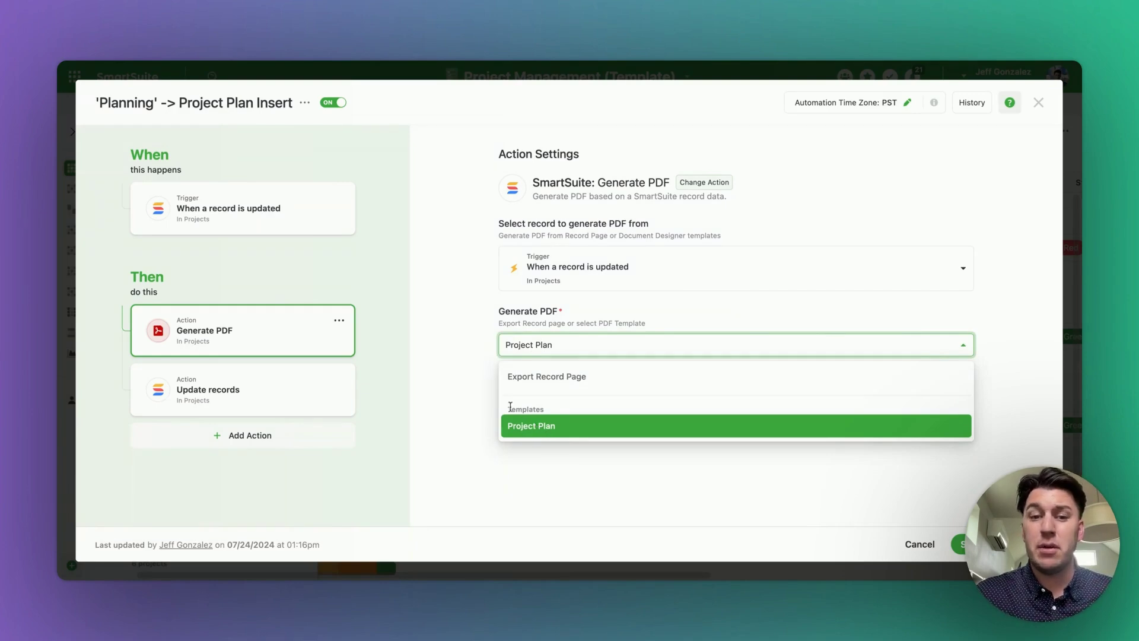
click(483, 373)
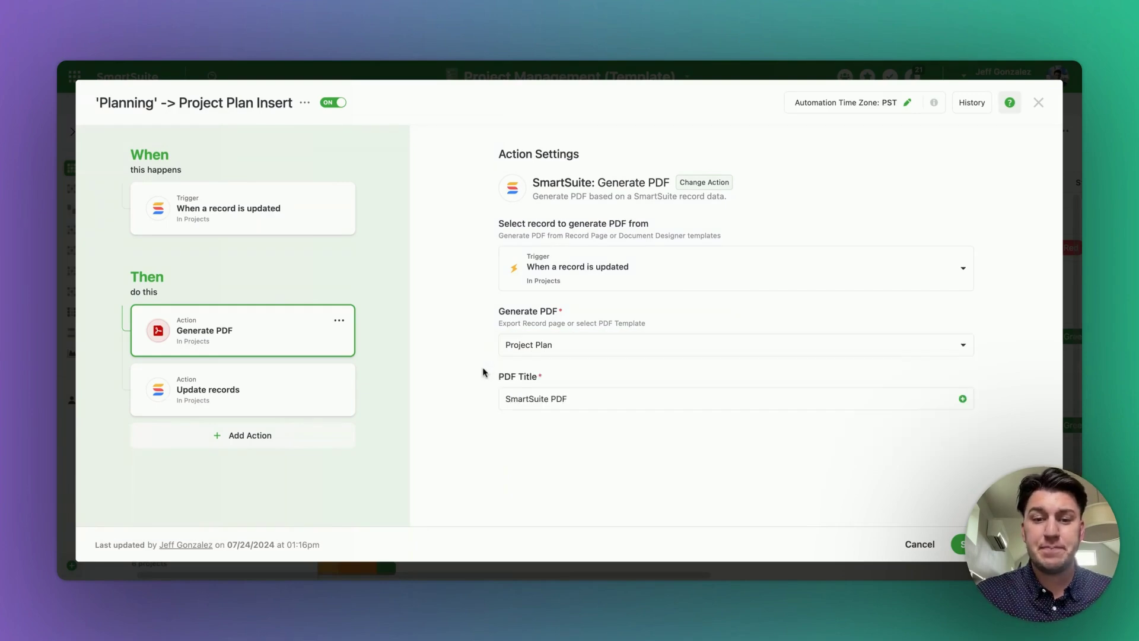
Step: Set the PDF Title to 'Project Plan:' followed by the Project Name field
click(559, 401)
triple_click(571, 401)
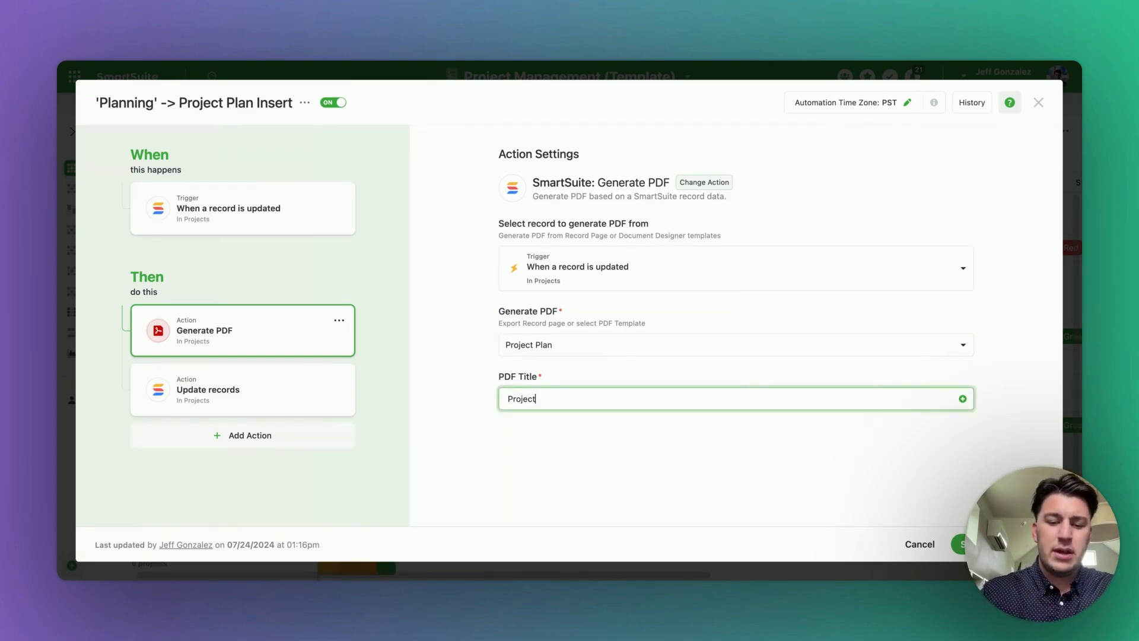
click(962, 399)
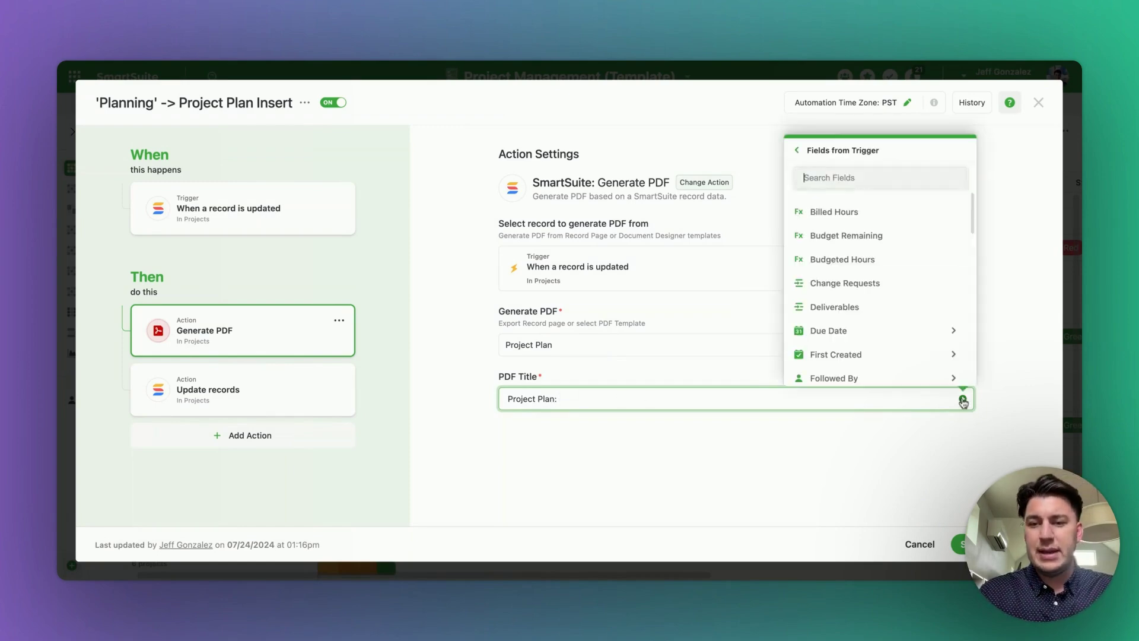
scroll(894, 317, down, 5)
scroll(893, 316, down, 8)
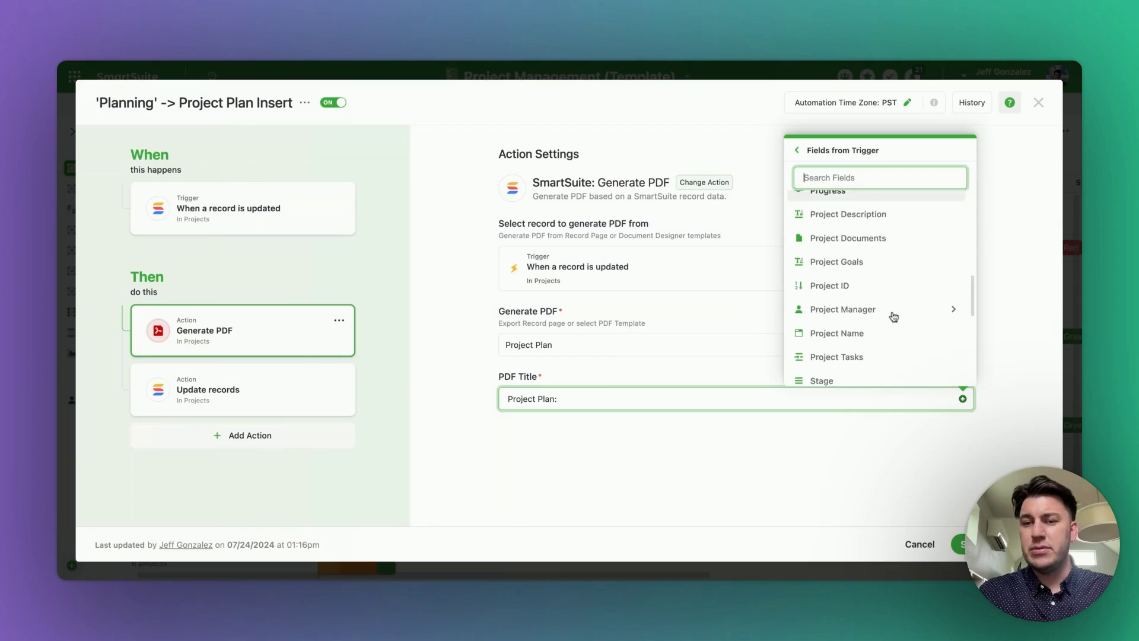
scroll(882, 300, down, 2)
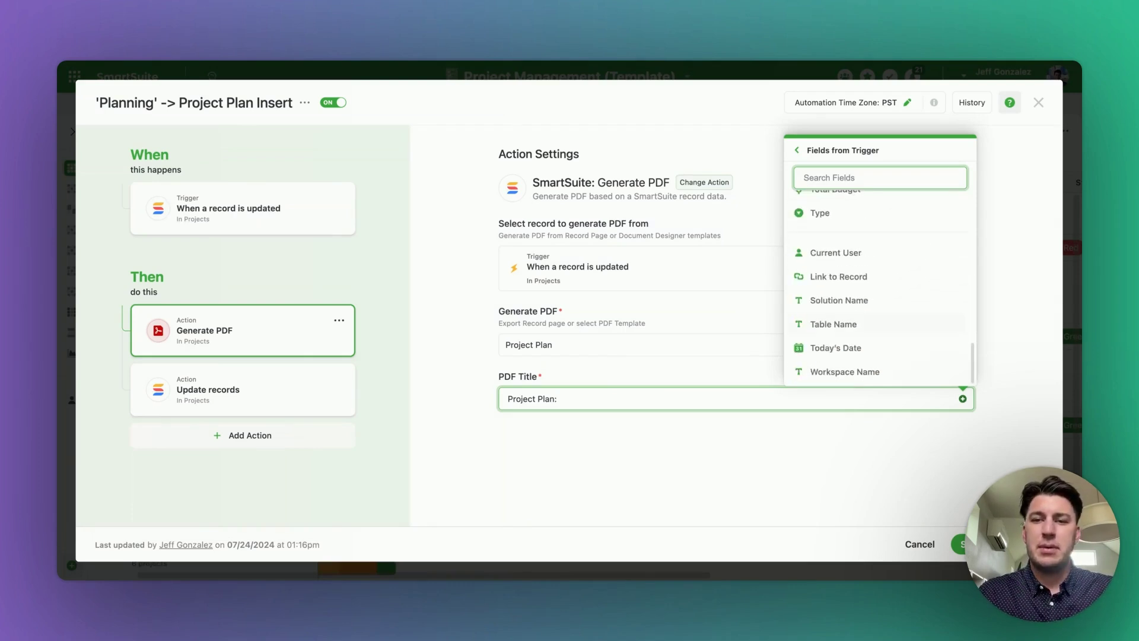
scroll(882, 303, up, 5)
text(pro)
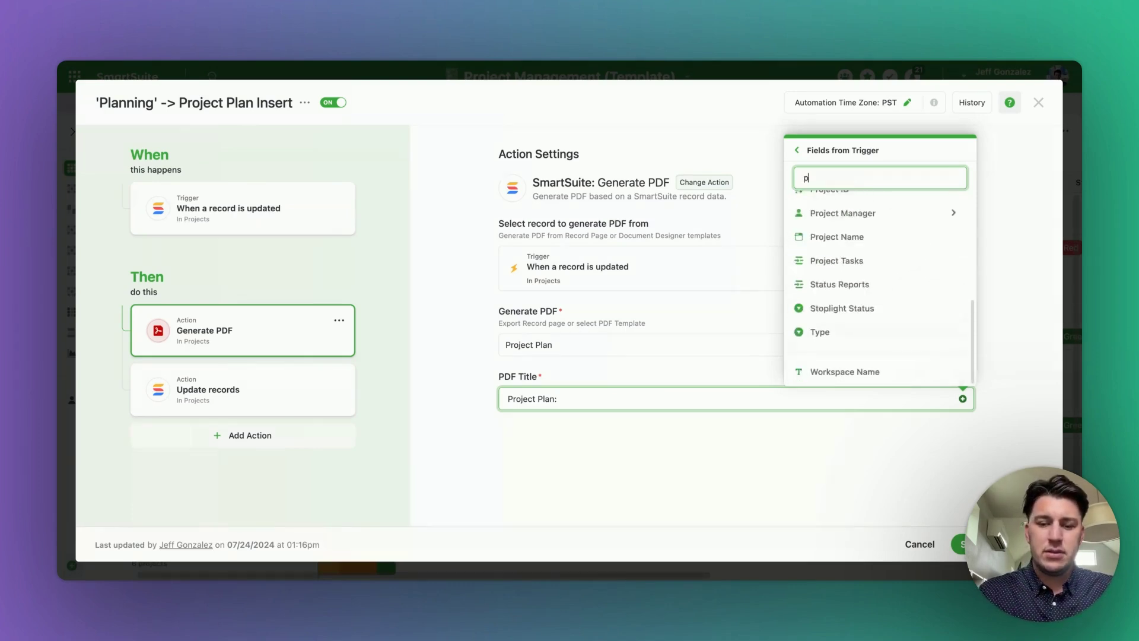
click(847, 349)
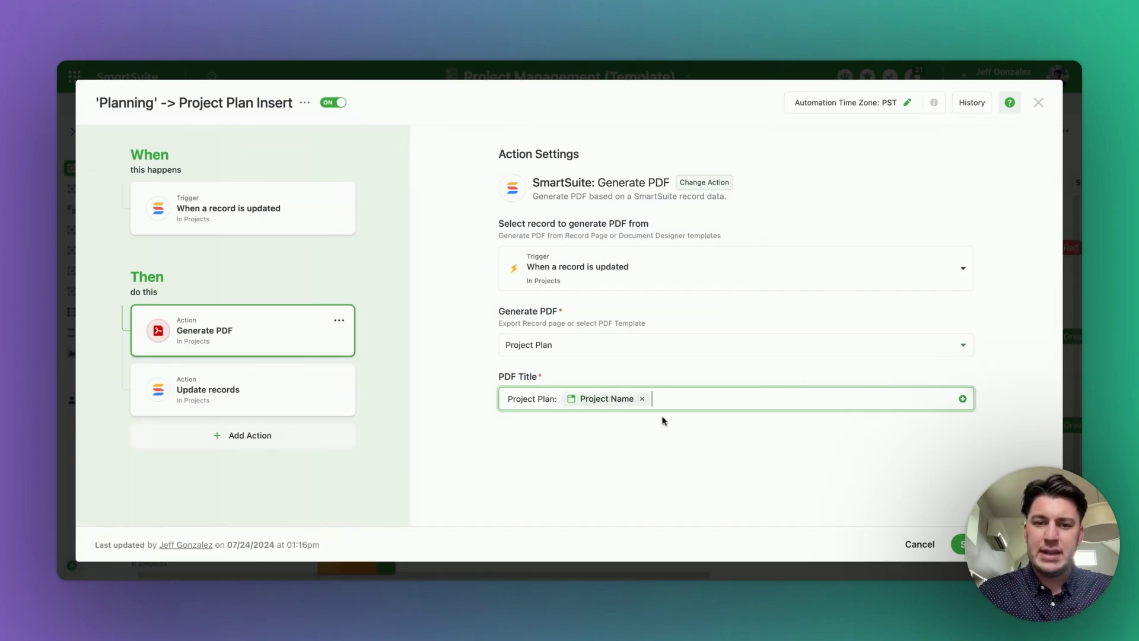
click(462, 373)
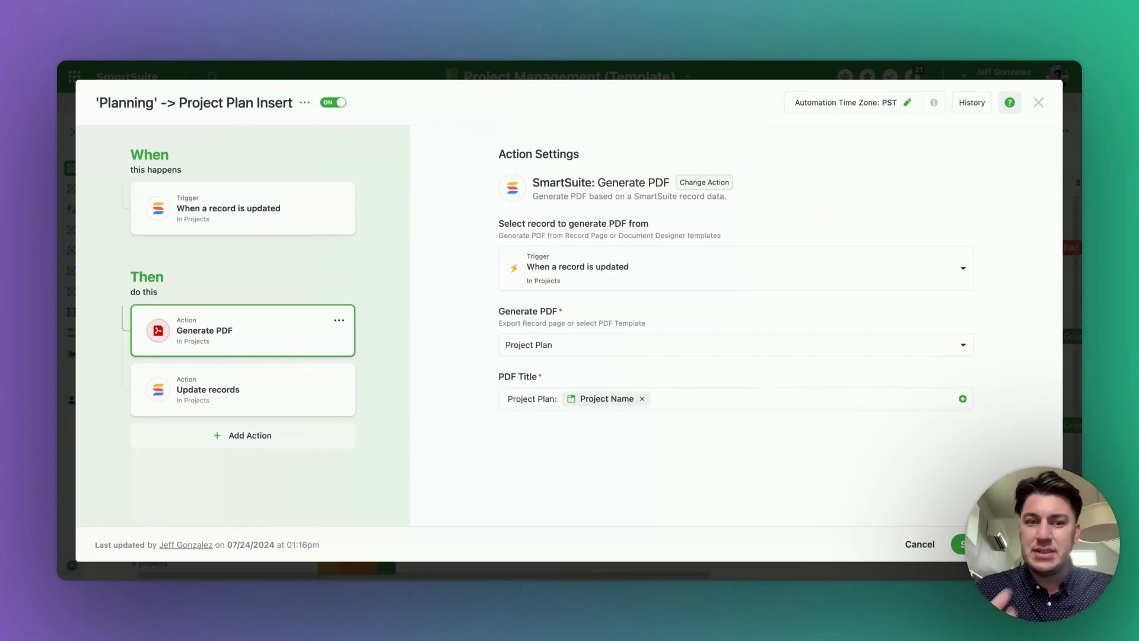
Step: Confirm Update records appends Generate PDF's Exported Pdf to Project Documents, then save the automation
click(284, 392)
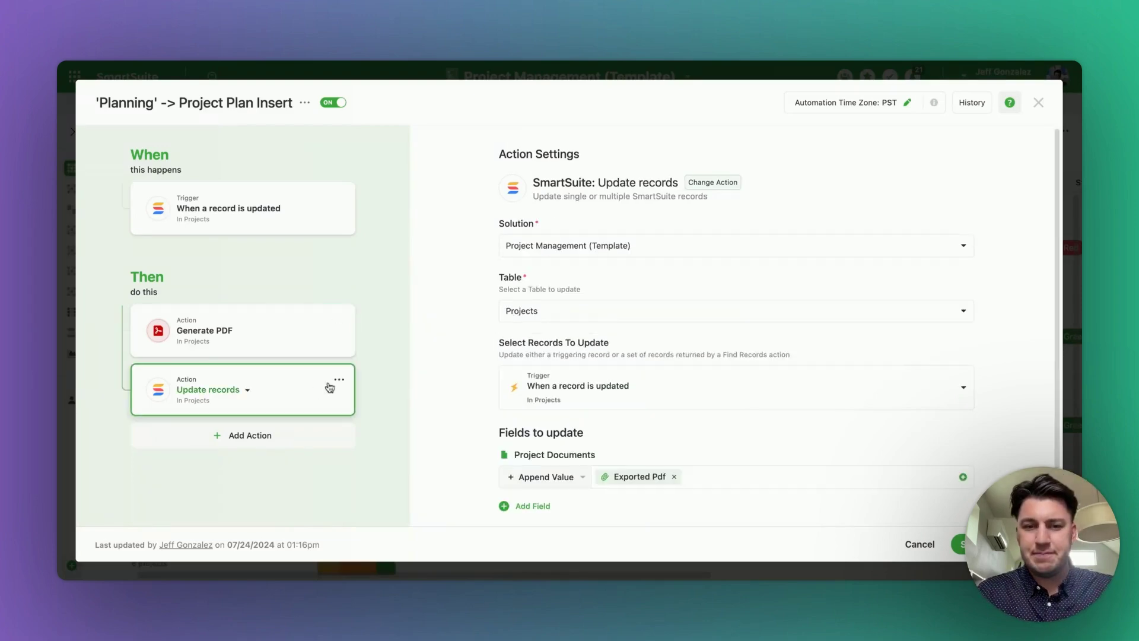
scroll(471, 357, down, 1)
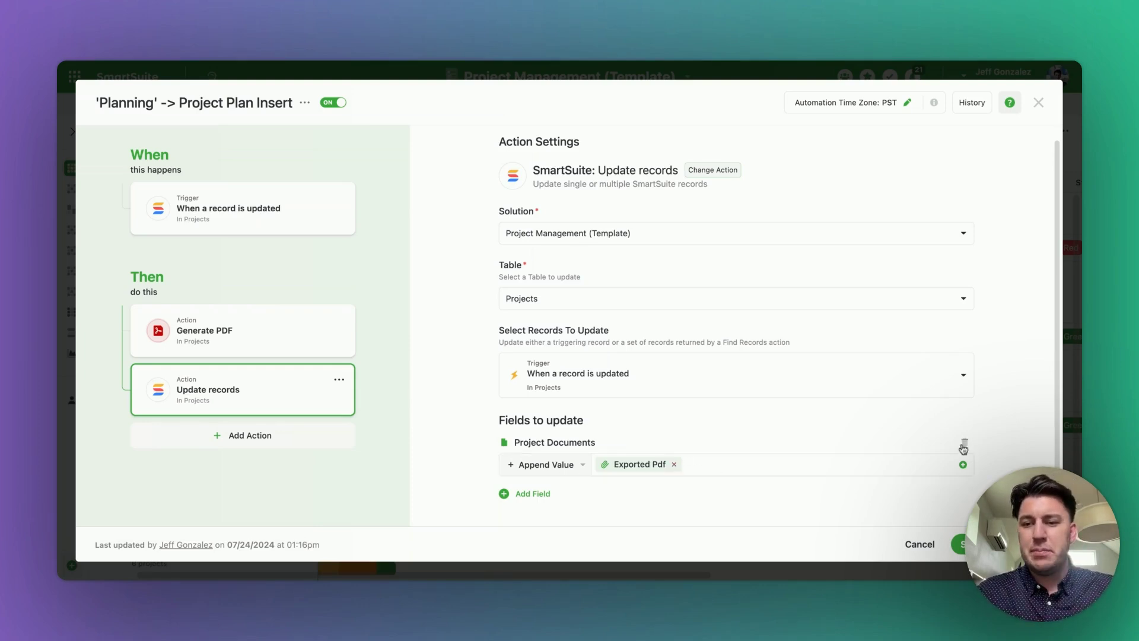
click(963, 465)
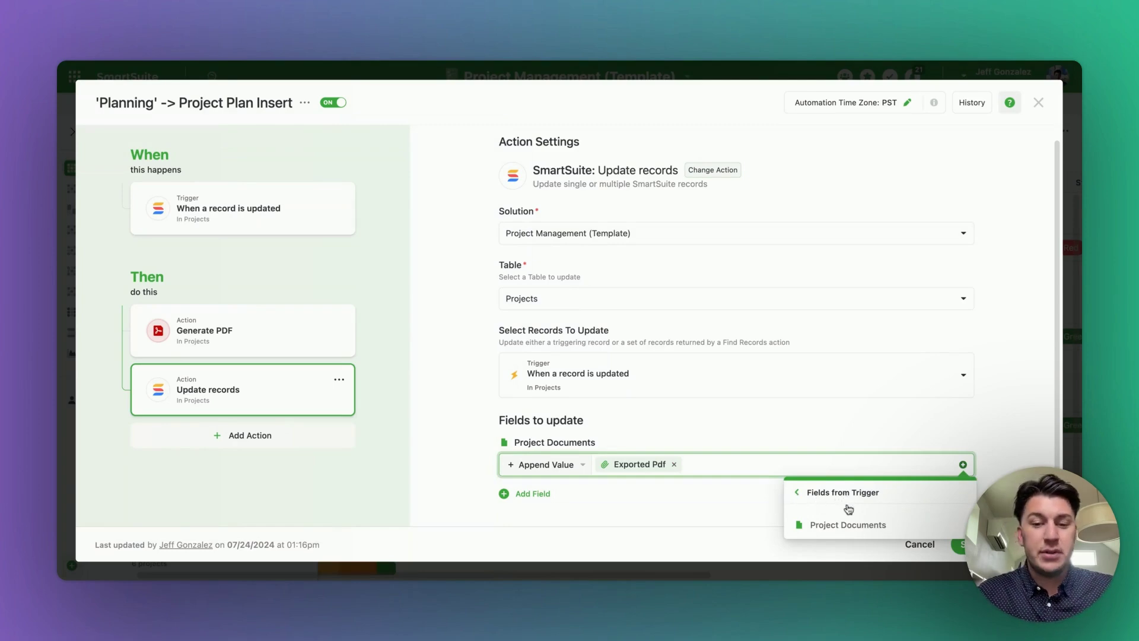
click(798, 498)
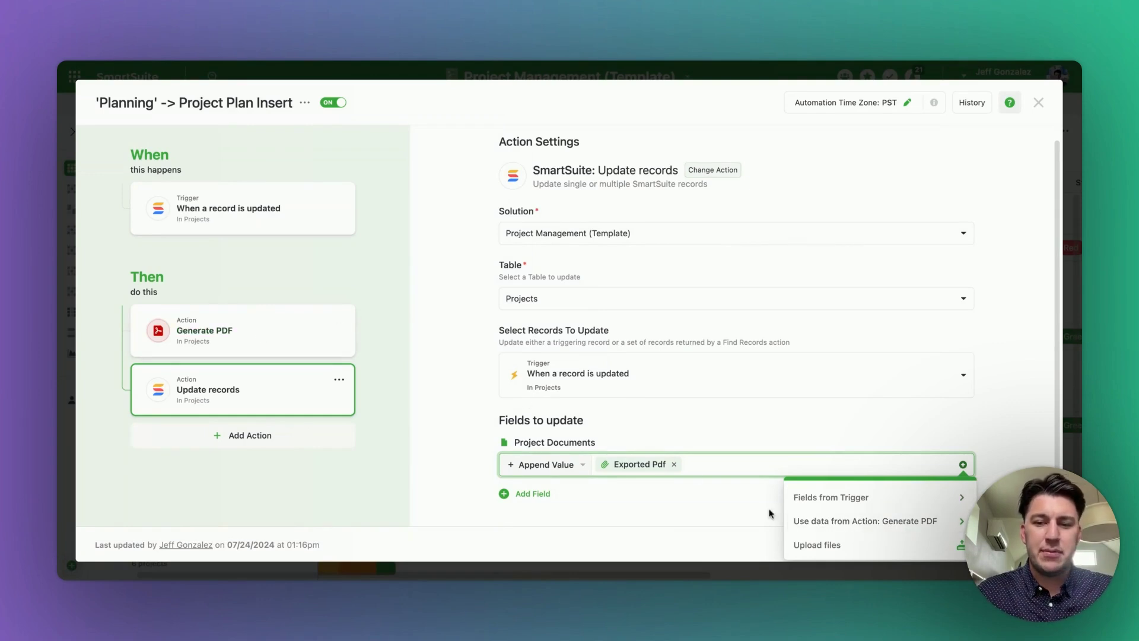
click(826, 524)
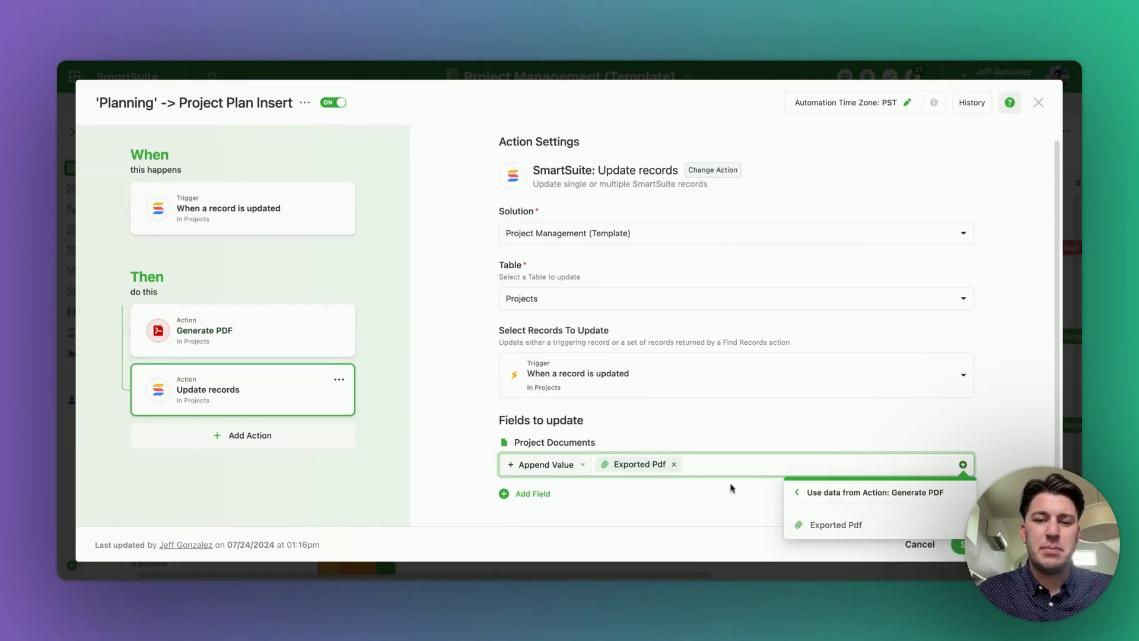
click(1039, 103)
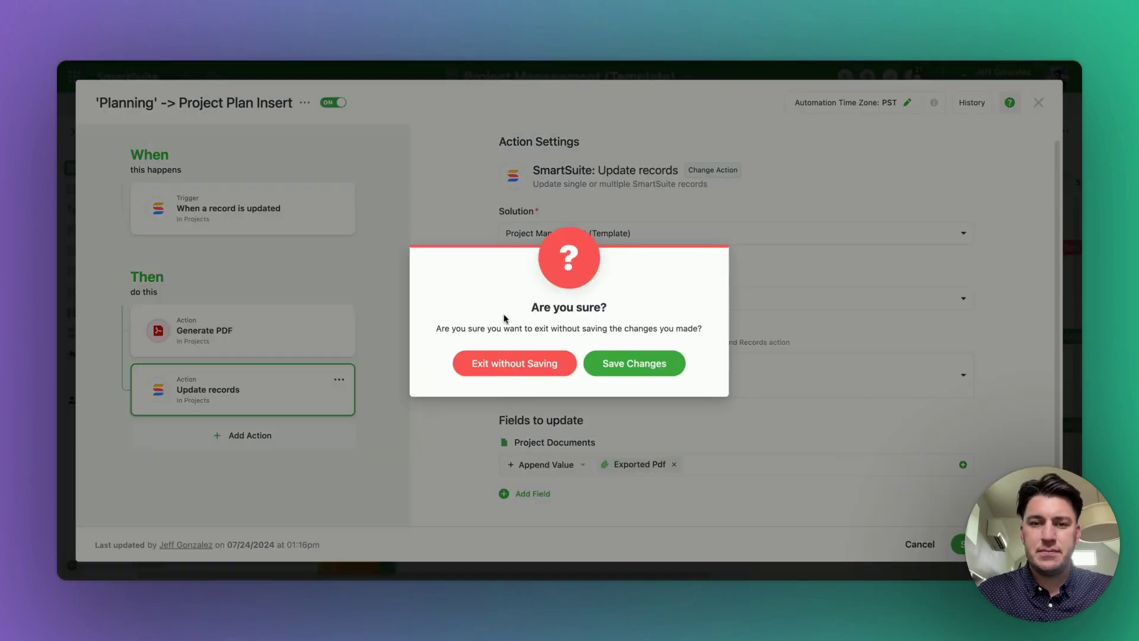
click(627, 363)
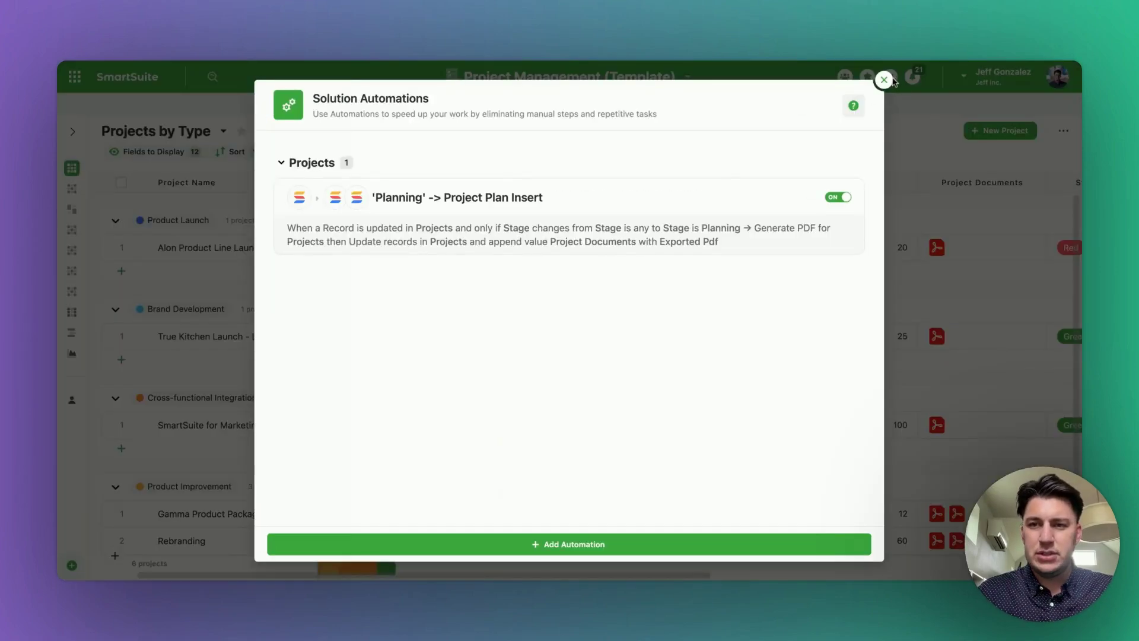
Step: Open True Kitchen Launch - Location 5's Project Plan PDF and scroll through its tasks and deliverables
click(884, 80)
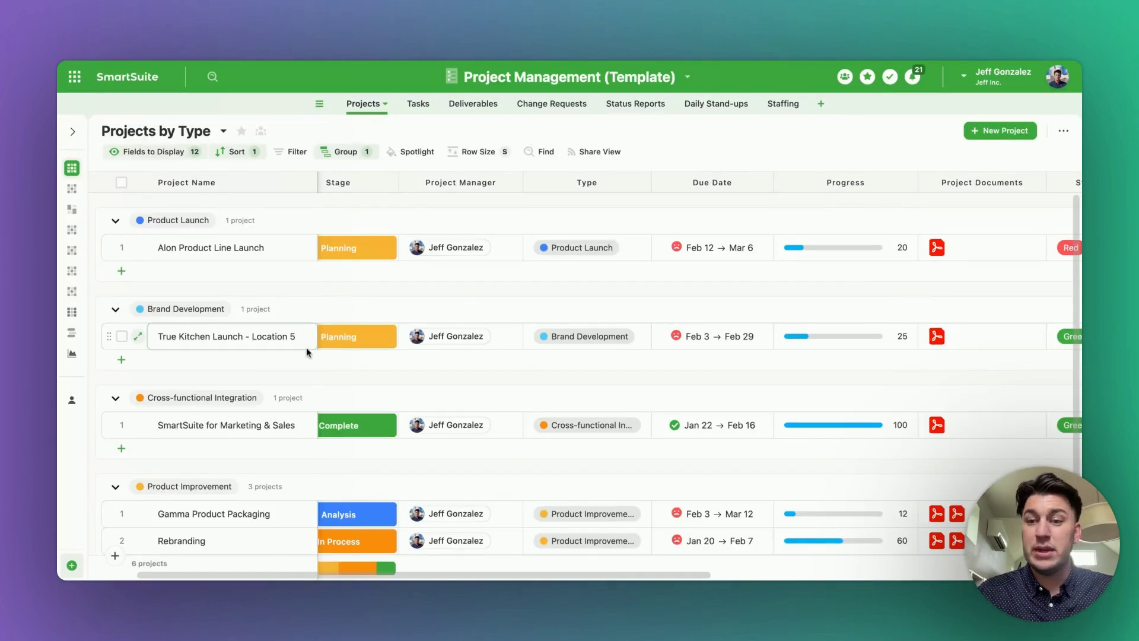
click(950, 341)
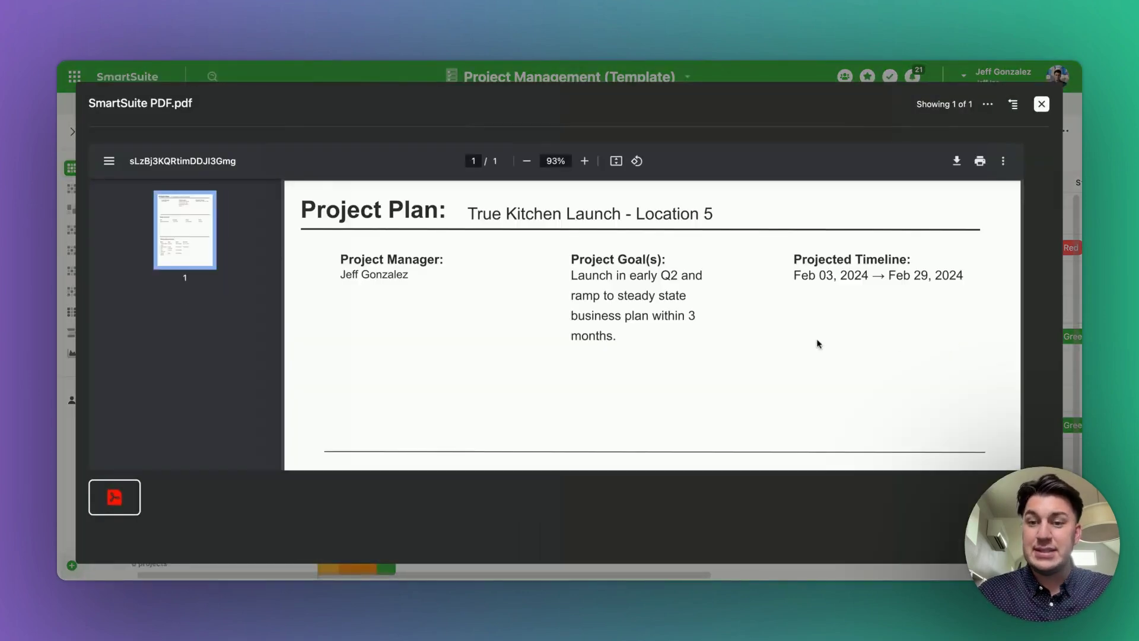
scroll(817, 344, down, 5)
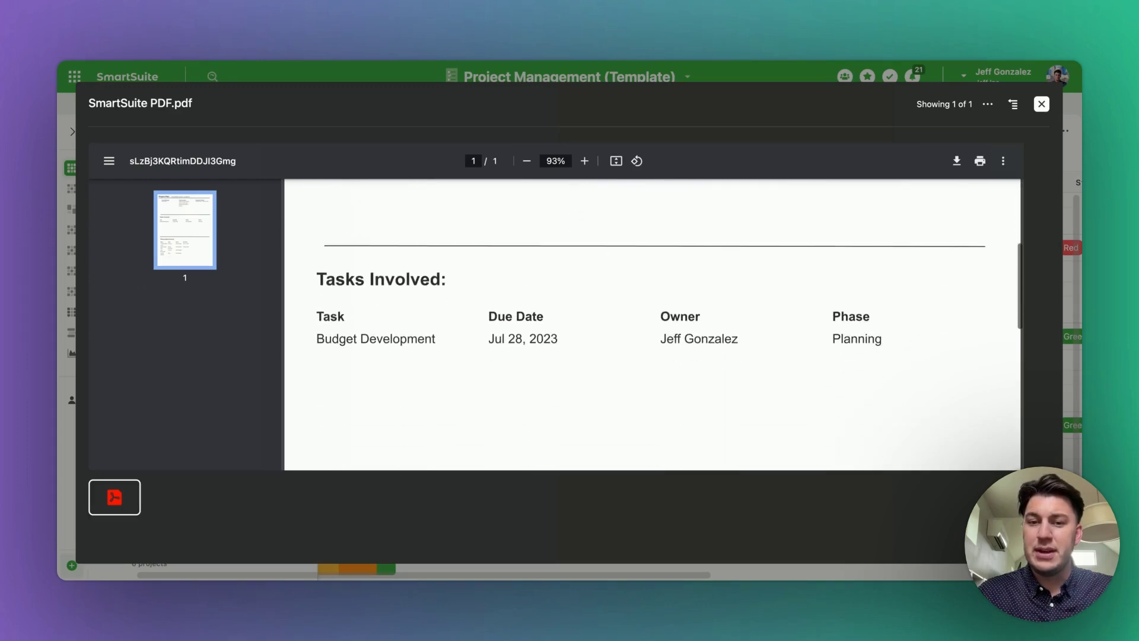
scroll(662, 321, down, 5)
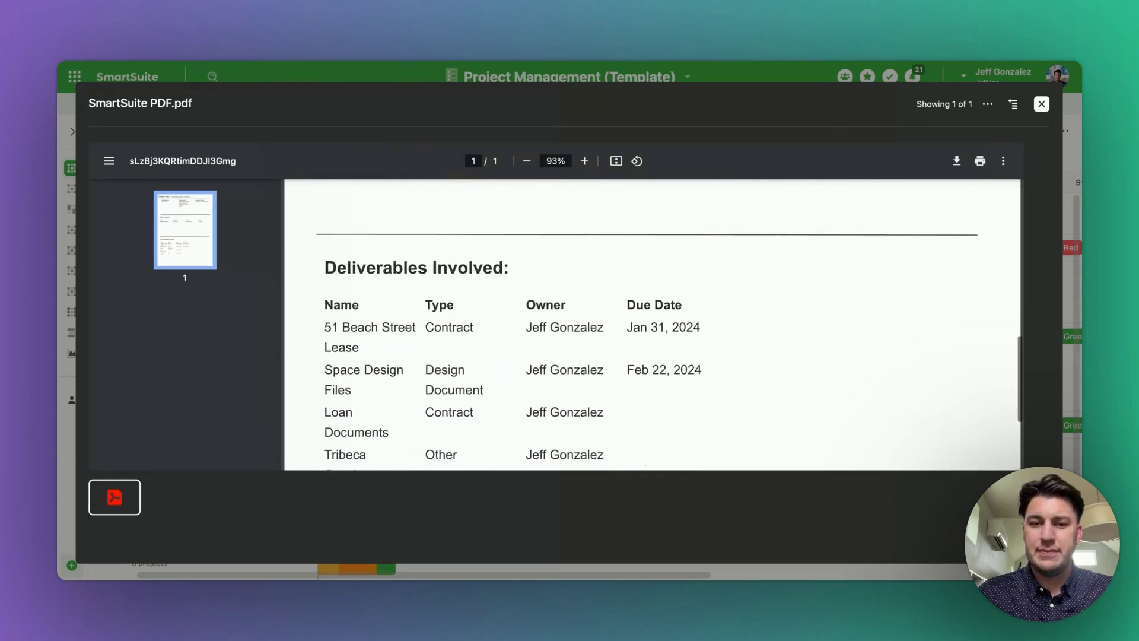
scroll(652, 323, down, 3)
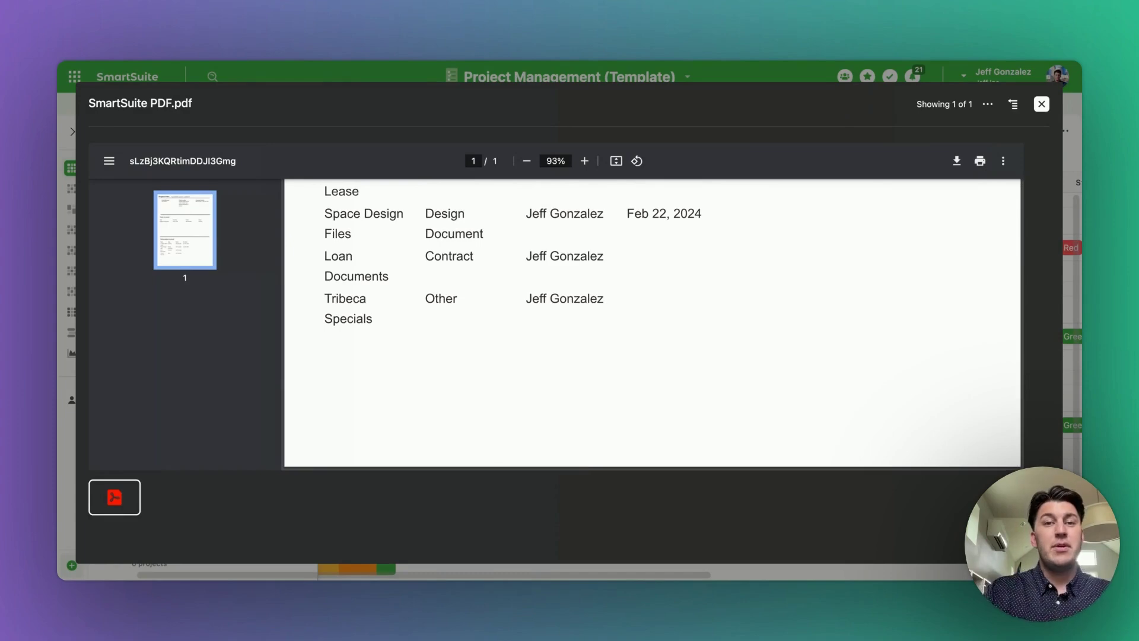